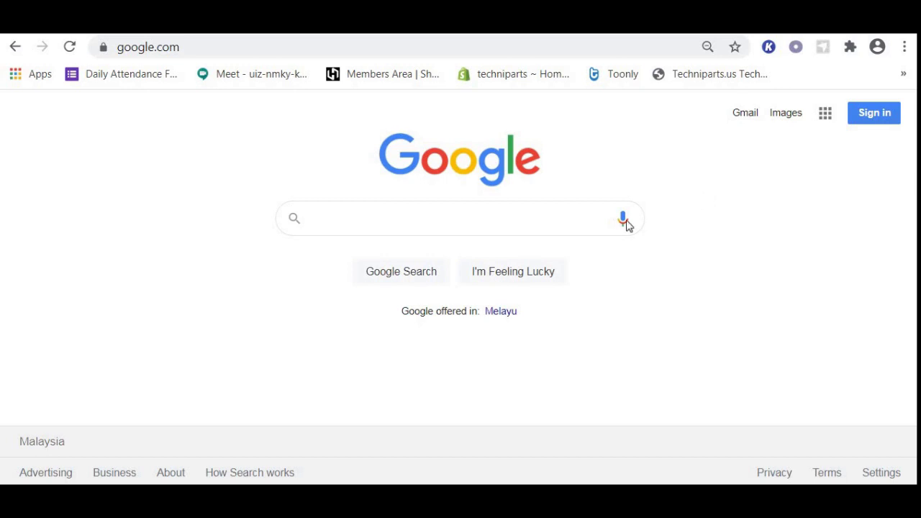
- Search Google for 'google form free' and open the Google Forms: Free Online Surveys page
click(394, 214)
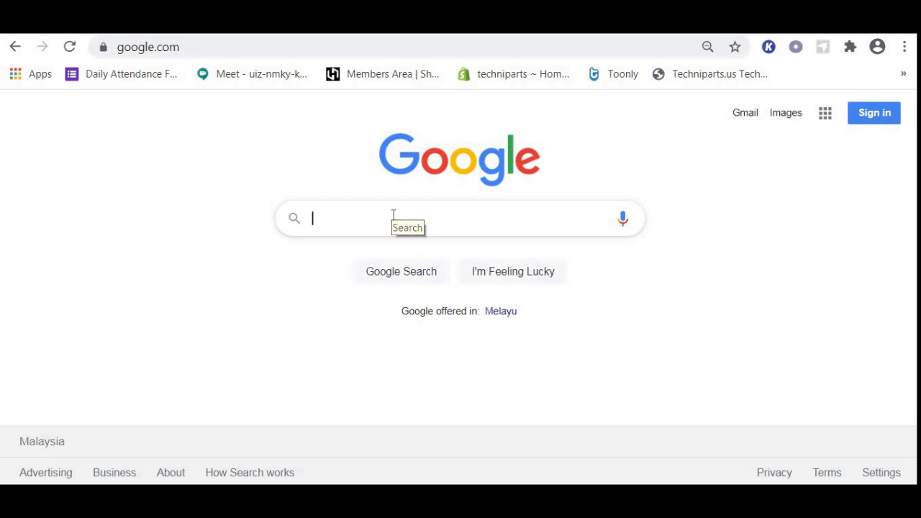
text(google )
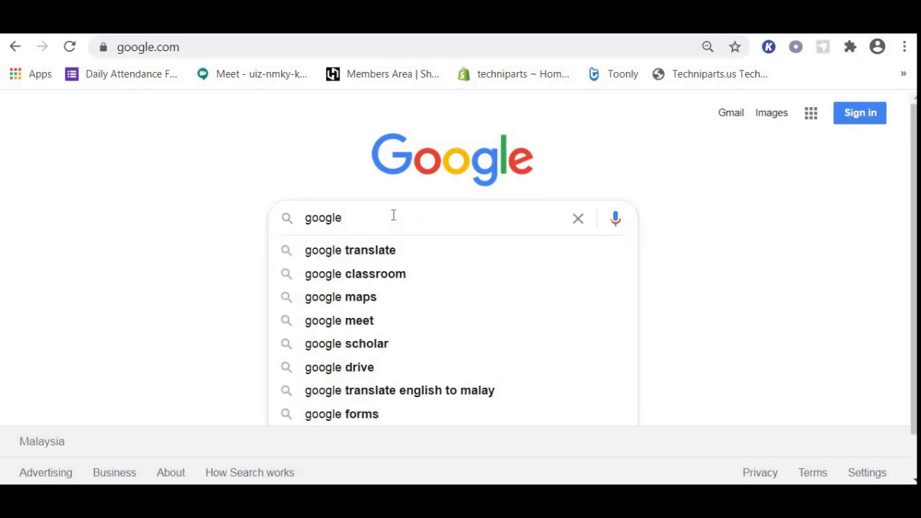
text(form)
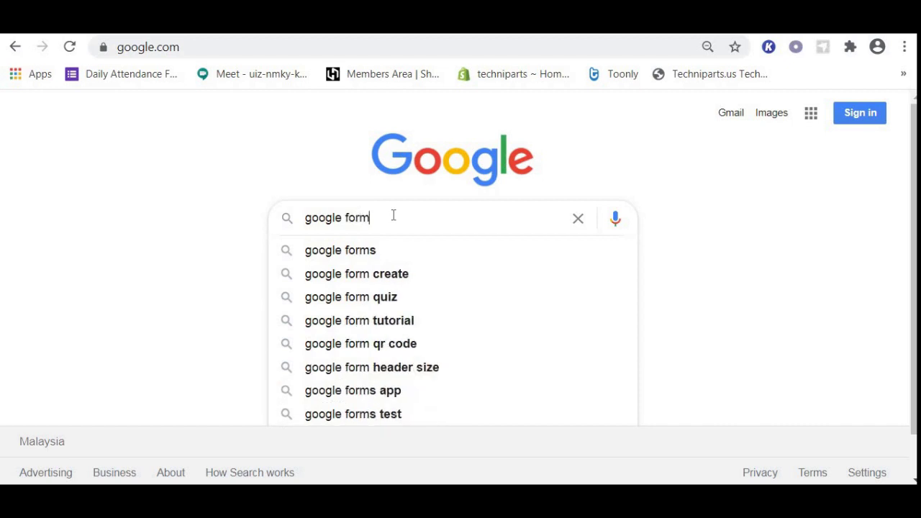
text( free)
key(Return)
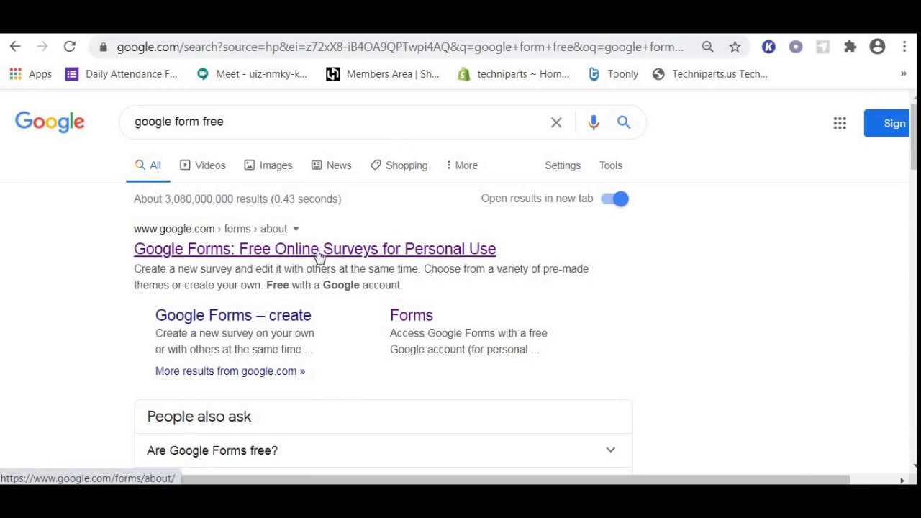
click(319, 253)
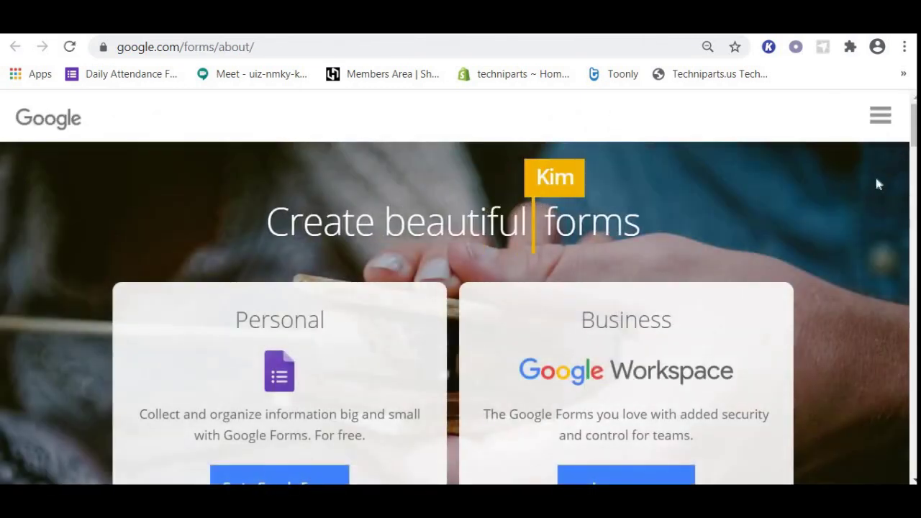
- Get Google Forms for personal use and sign in with the student test account's password
click(284, 477)
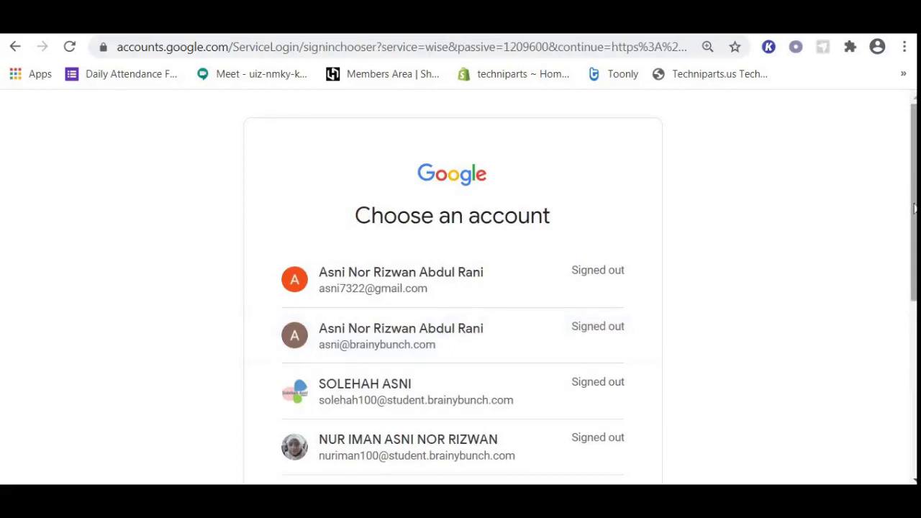
drag(915, 194, 914, 276)
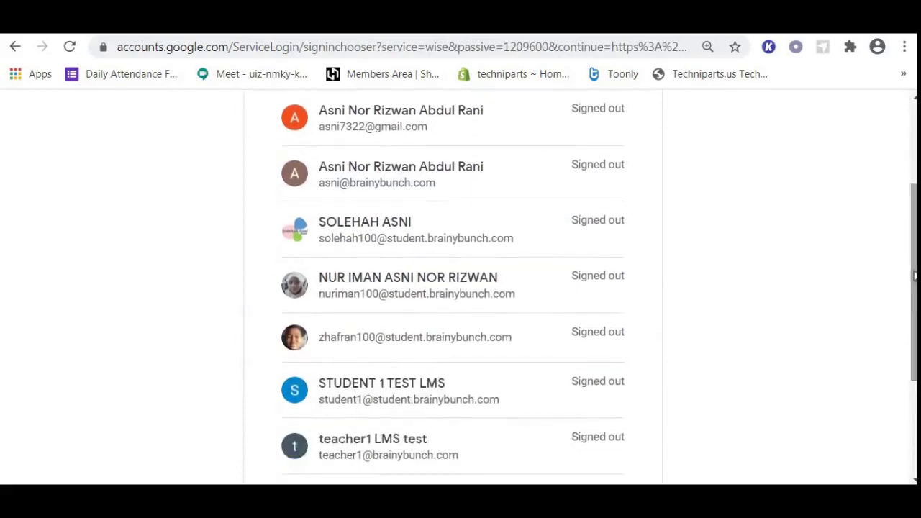
click(418, 403)
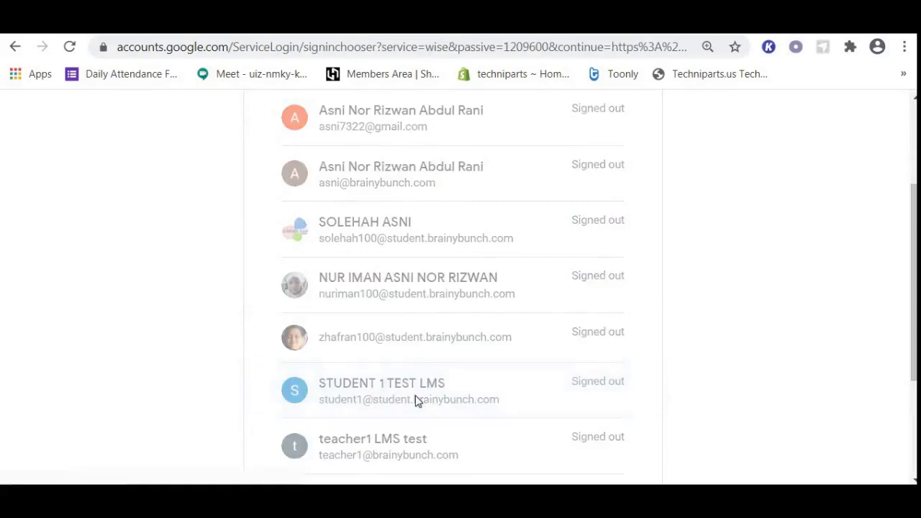
click(434, 347)
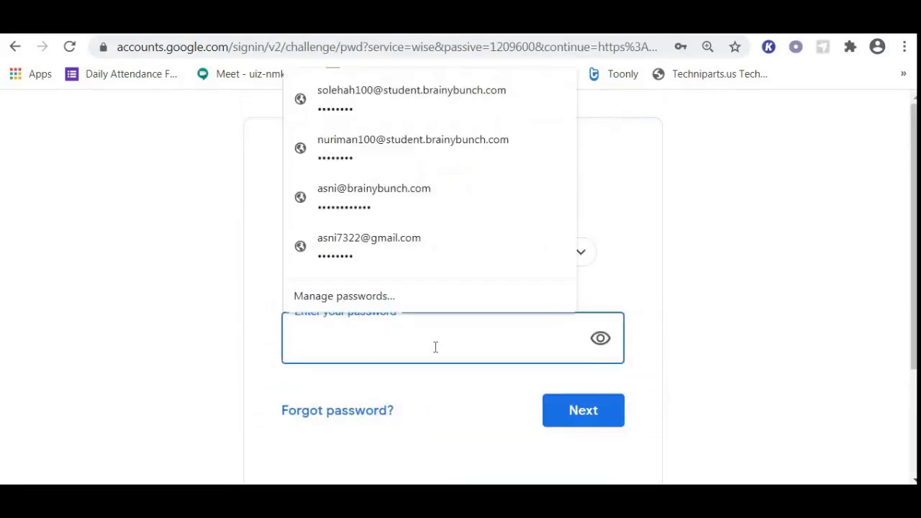
text(••••)
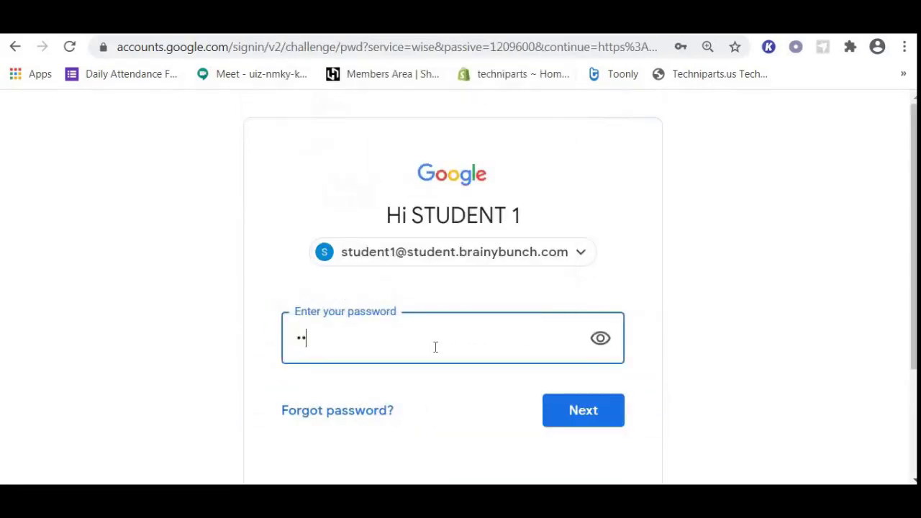
text(••••)
click(566, 421)
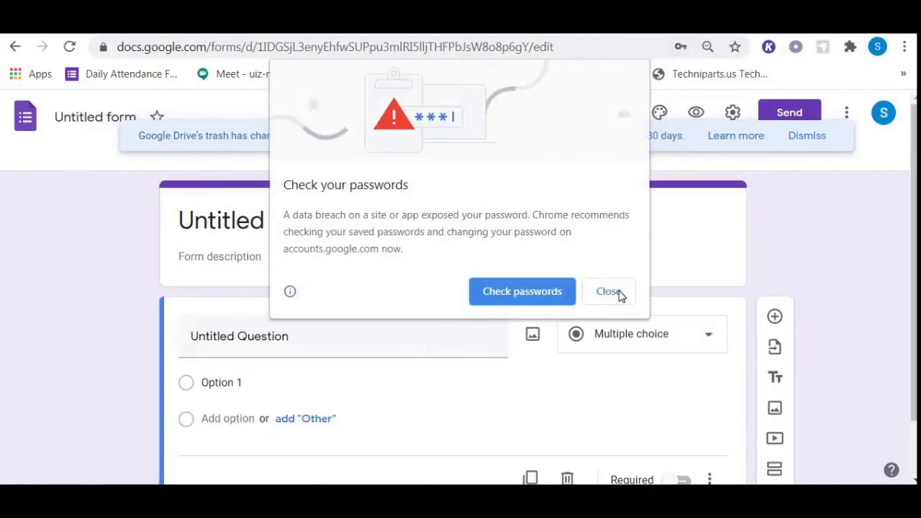
- Close Chrome's password-breach warning and return to the Google Forms home page
click(618, 294)
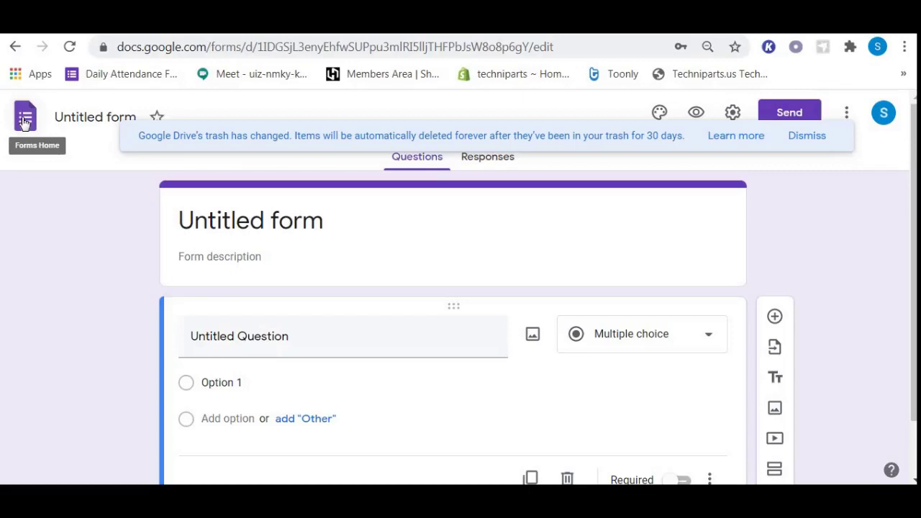
click(24, 121)
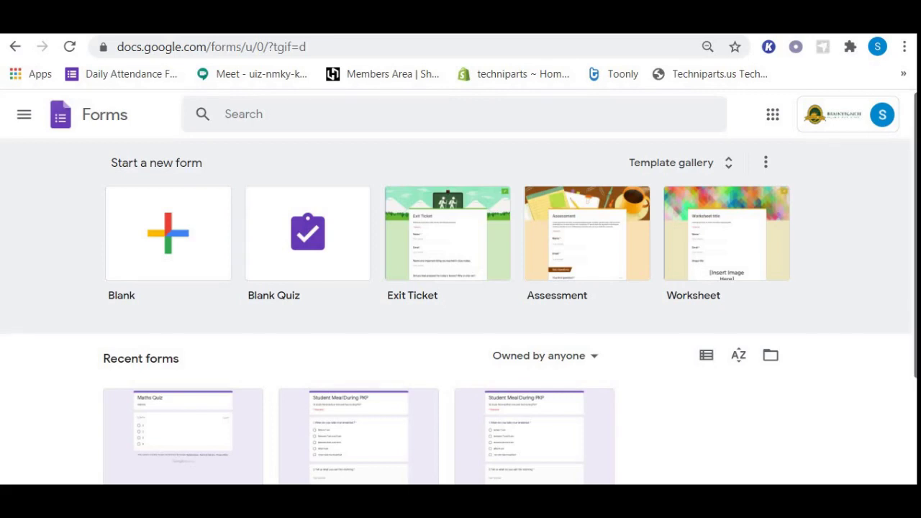
- Scroll down to Recent forms and open the Maths Quiz form
scroll(518, 425, down, 1)
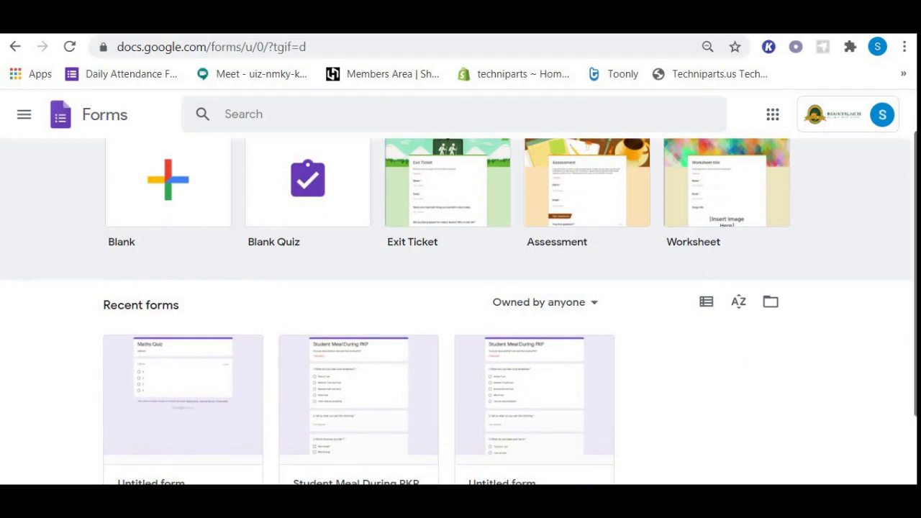
scroll(913, 342, down, 1)
scroll(720, 385, down, 1)
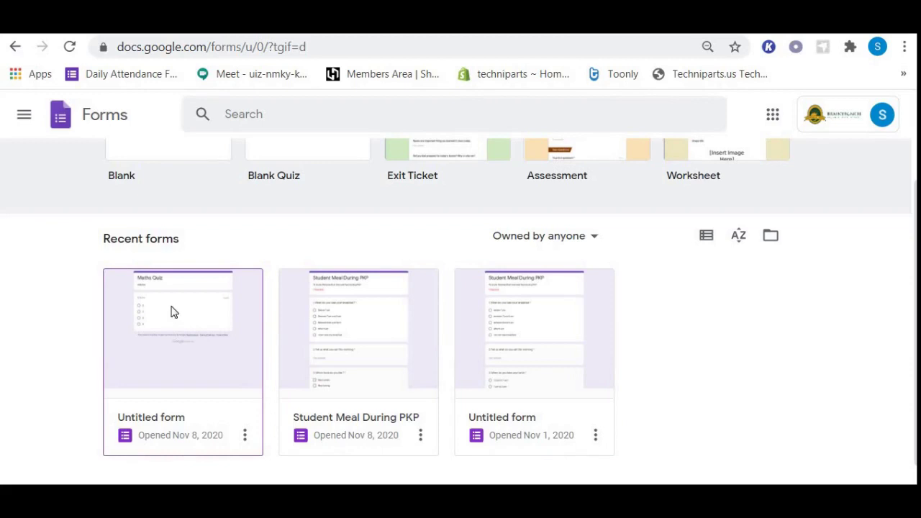
click(172, 312)
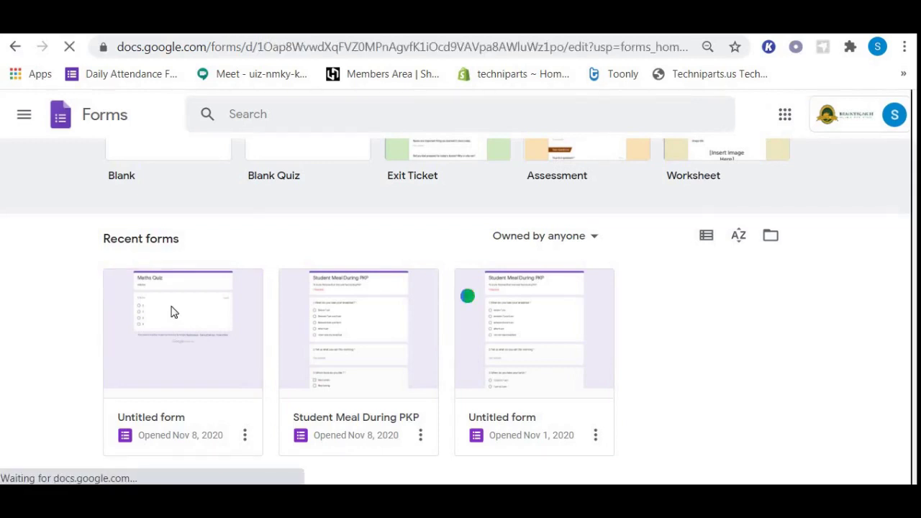
- Review the Maths Quiz General settings, with email collection and a 1-response limit, then close them
scroll(800, 243, down, 1)
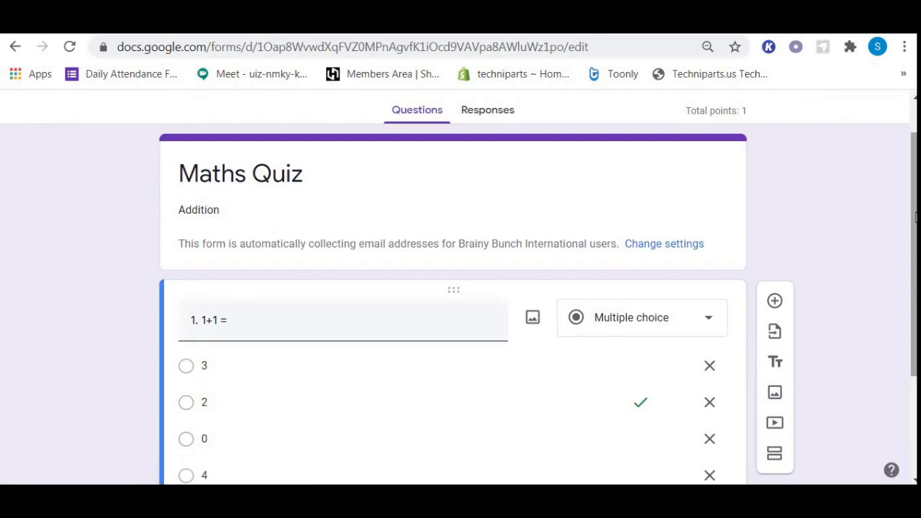
drag(916, 218, 915, 240)
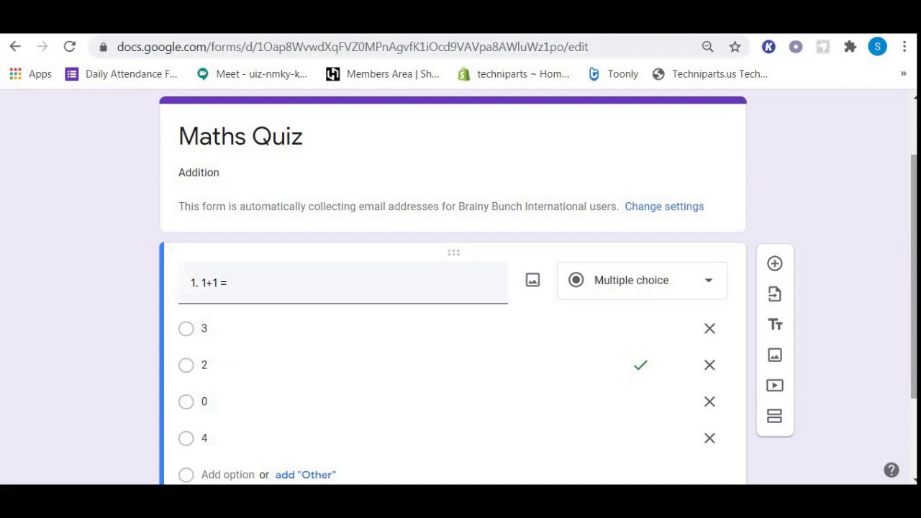
scroll(461, 287, up, 1)
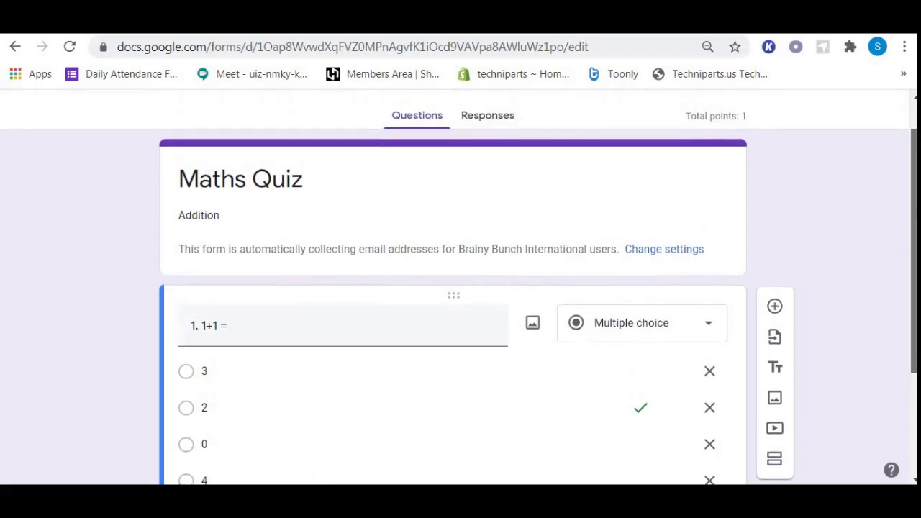
scroll(460, 288, up, 1)
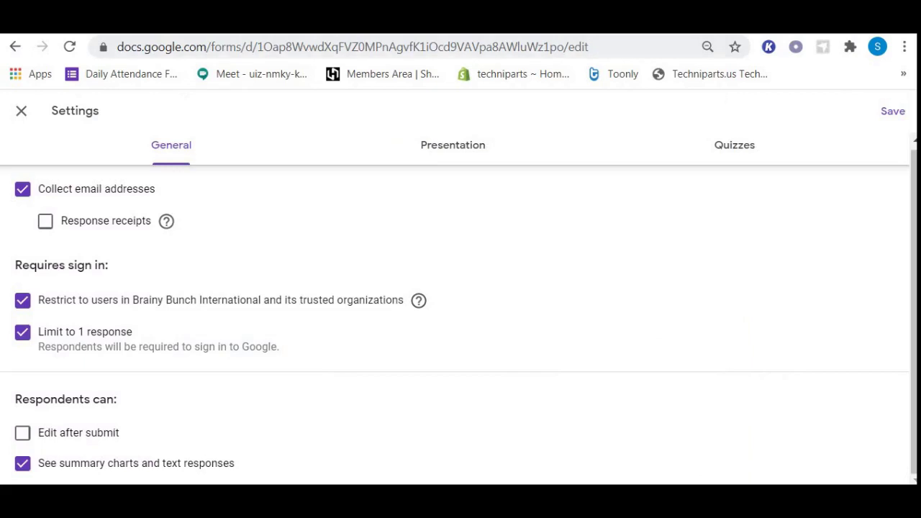
key(Escape)
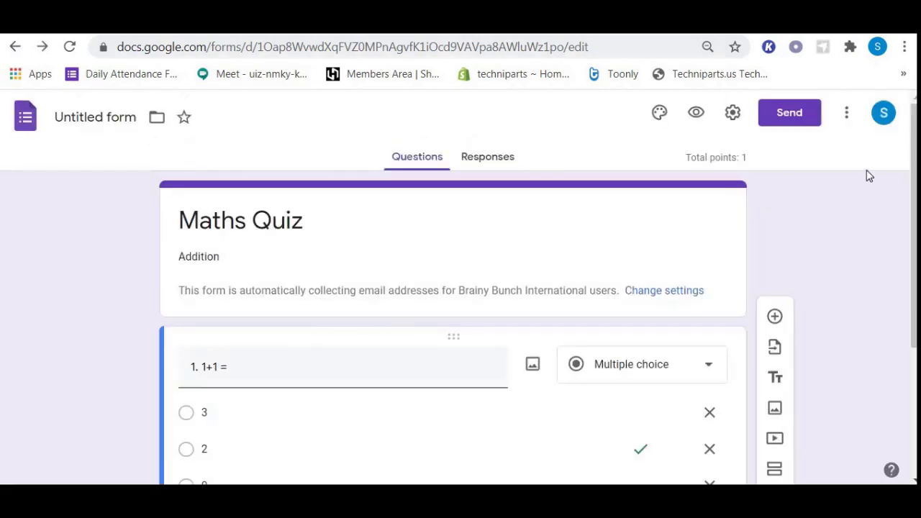
- Choose Add-ons from the form's More menu to list the Works with Forms add-ons
click(846, 115)
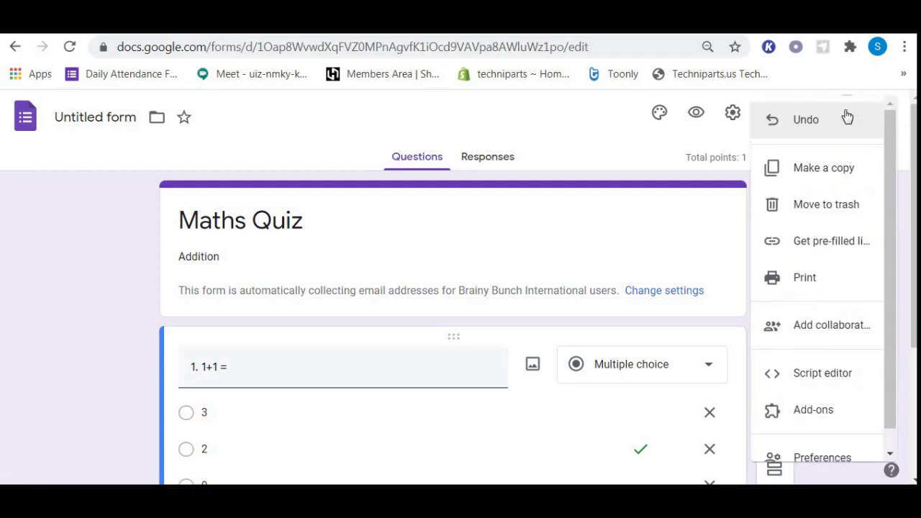
drag(890, 142, 892, 250)
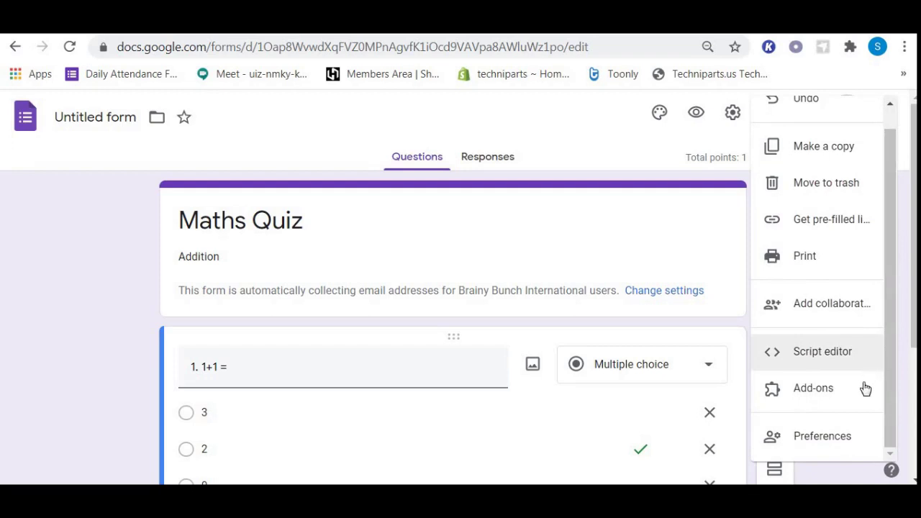
click(821, 392)
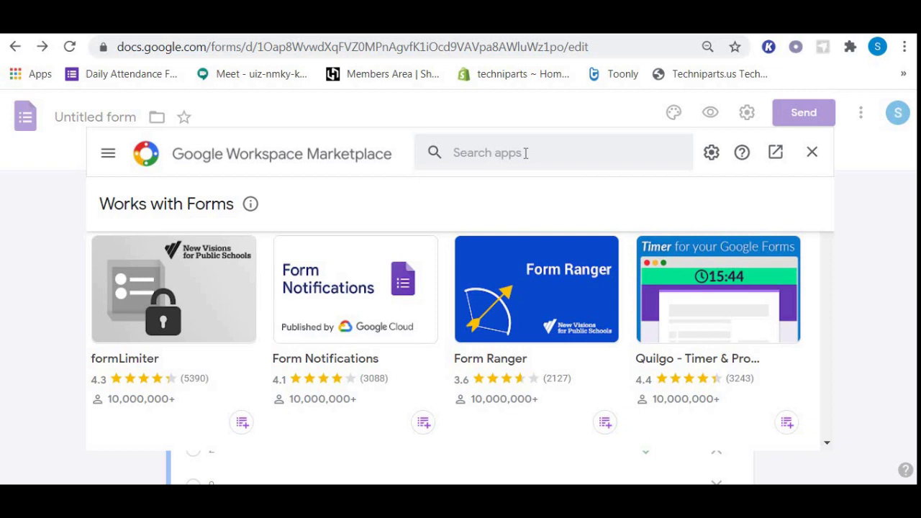
- Search the Marketplace for 'form timer' and open the Form Timer add-on's page
click(526, 154)
text(f)
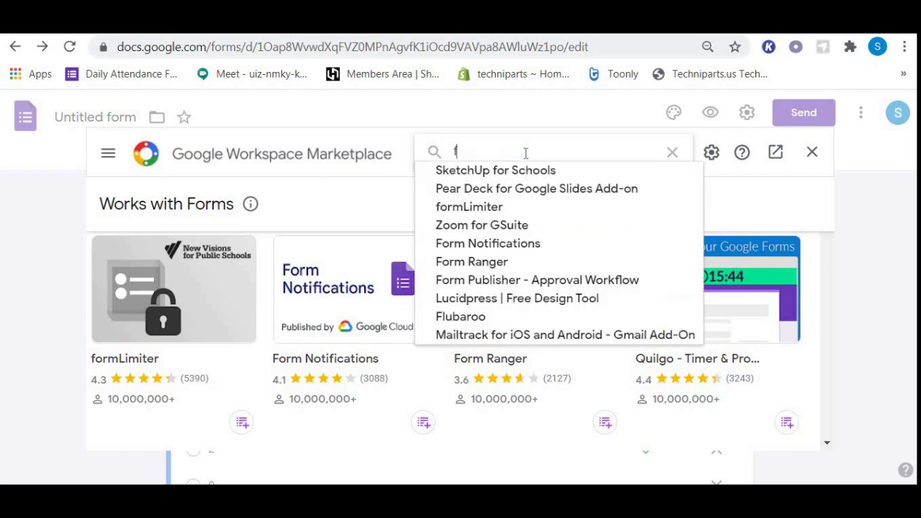
text(orm )
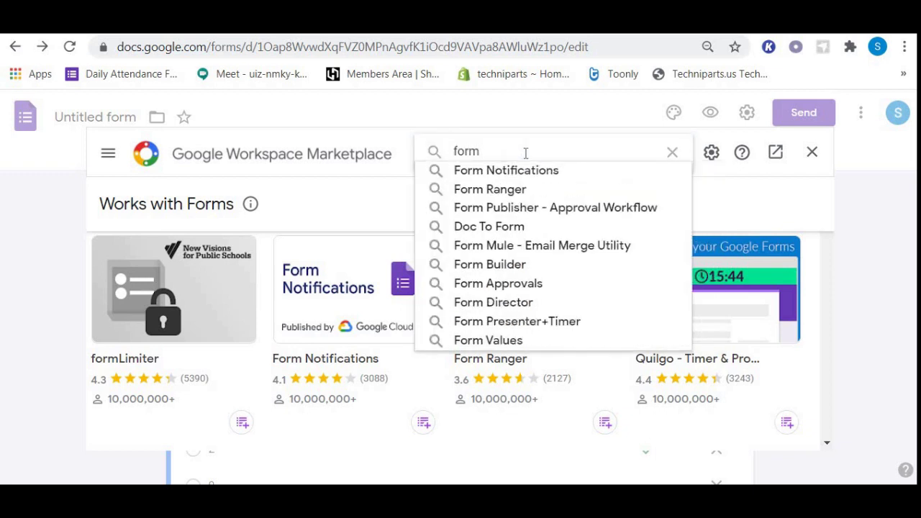
text(t)
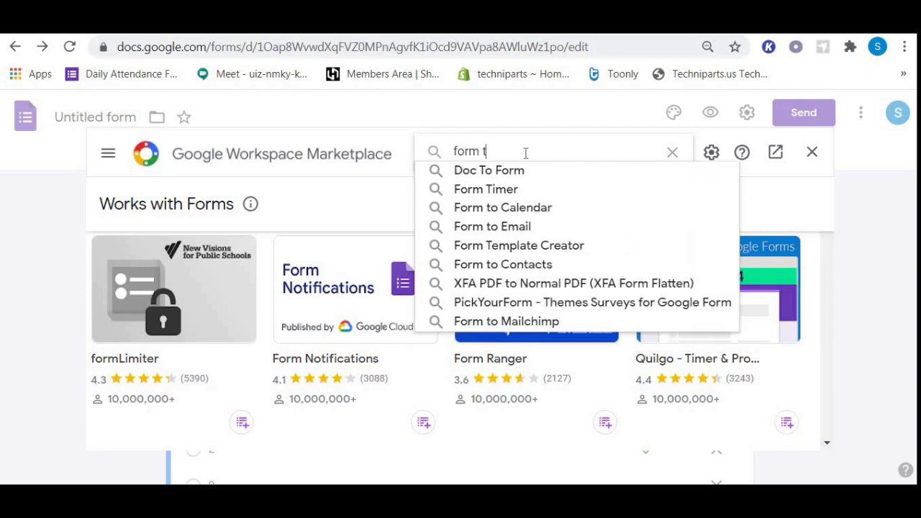
text(i)
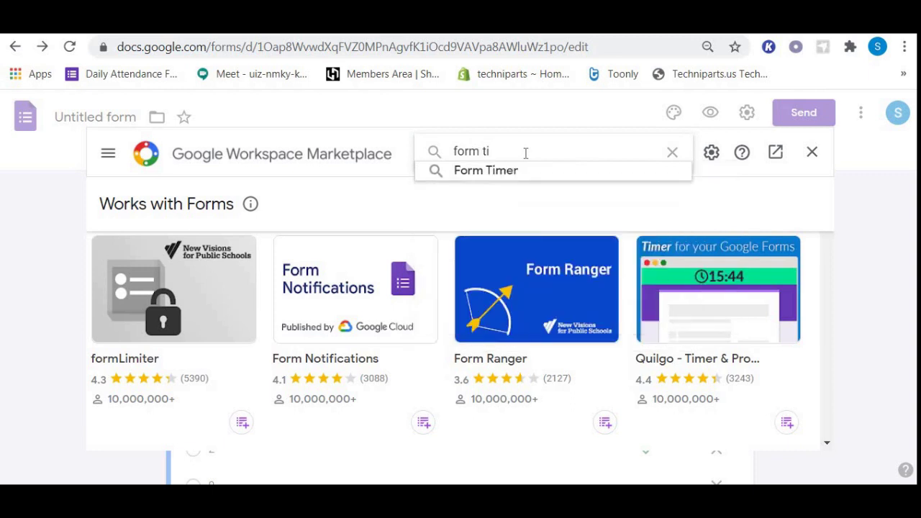
text(mer)
key(Return)
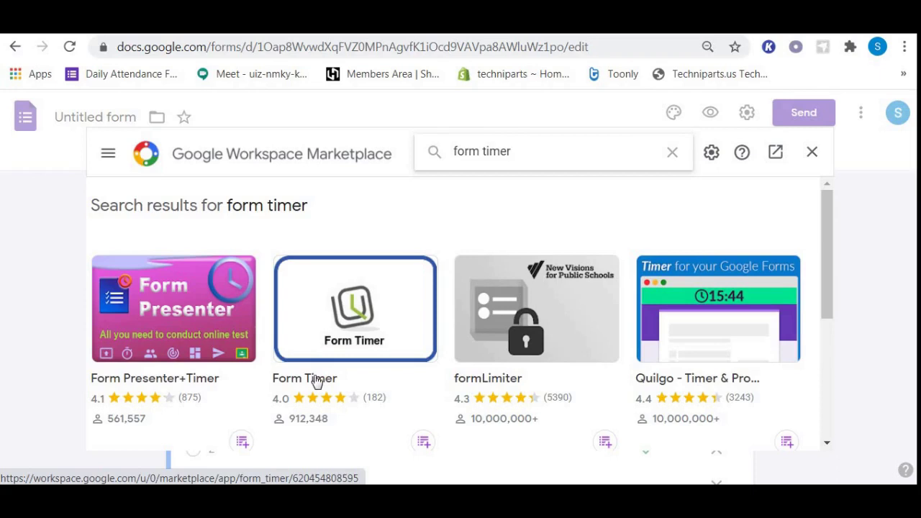
click(317, 382)
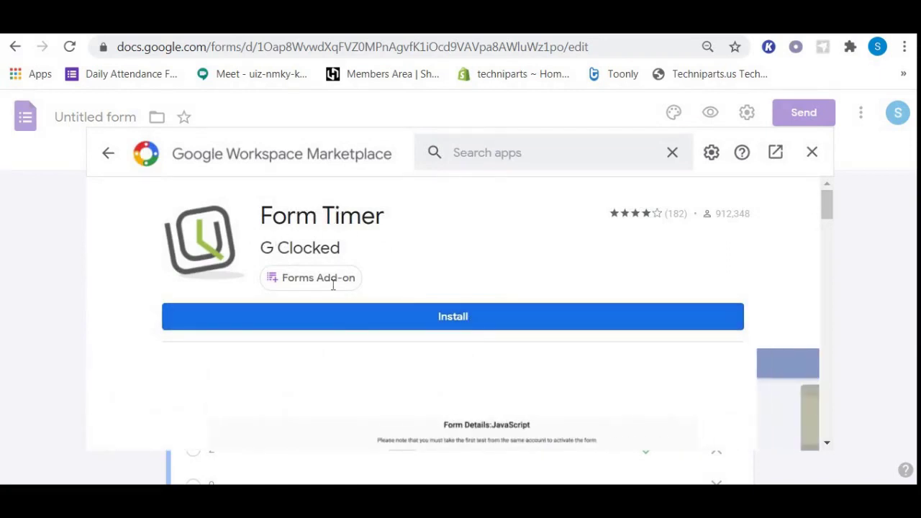
- Install the Form Timer add-on and continue past the 'Get ready to install' prompt
mouse_move(333, 286)
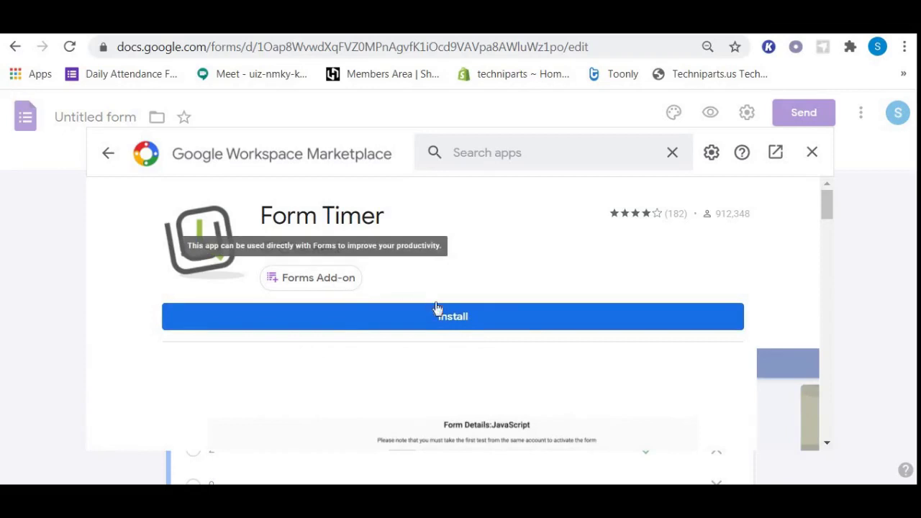
click(443, 318)
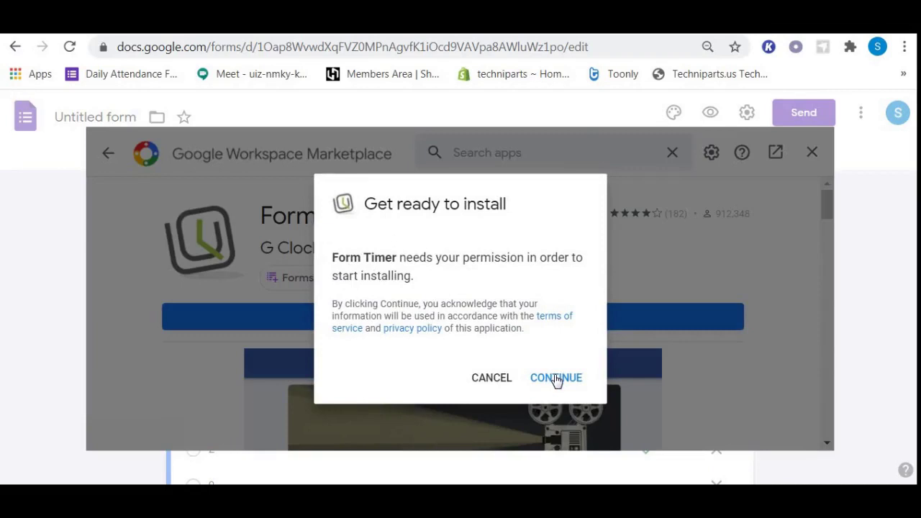
click(556, 378)
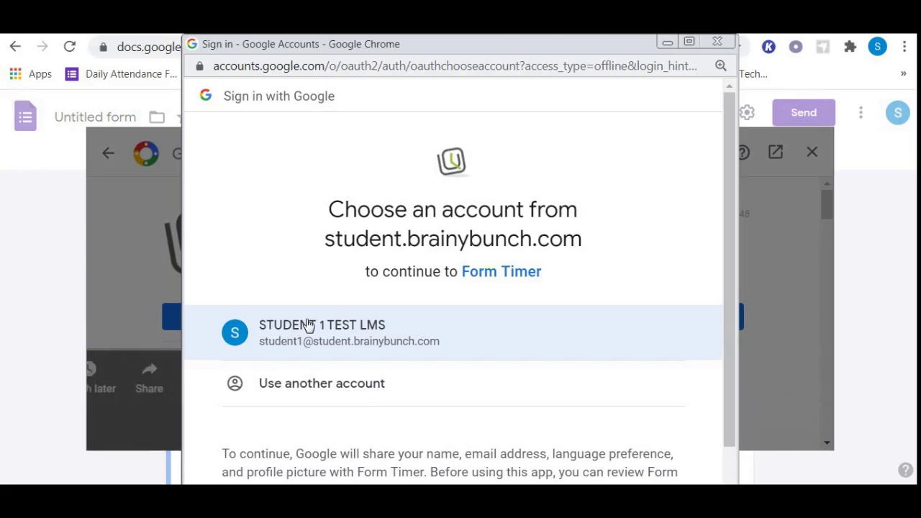
- Choose the account and allow Form Timer access to complete its installation
click(307, 325)
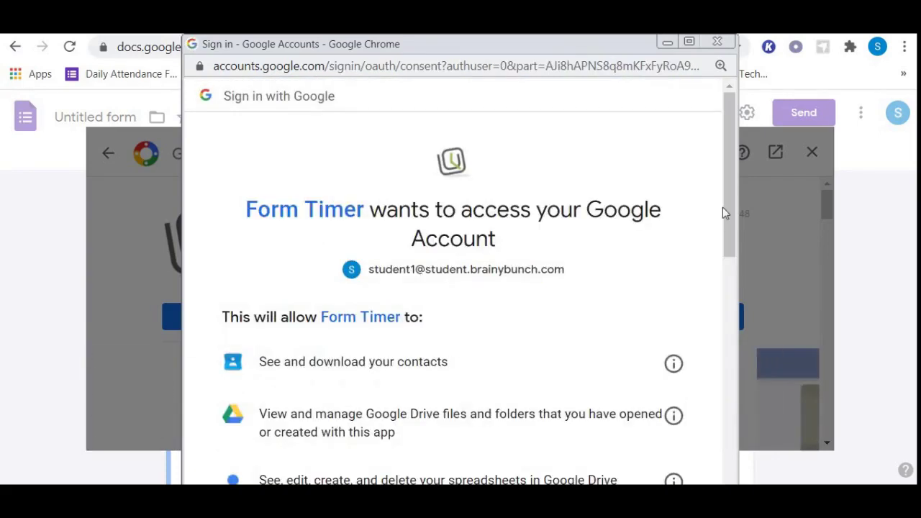
drag(728, 215, 733, 424)
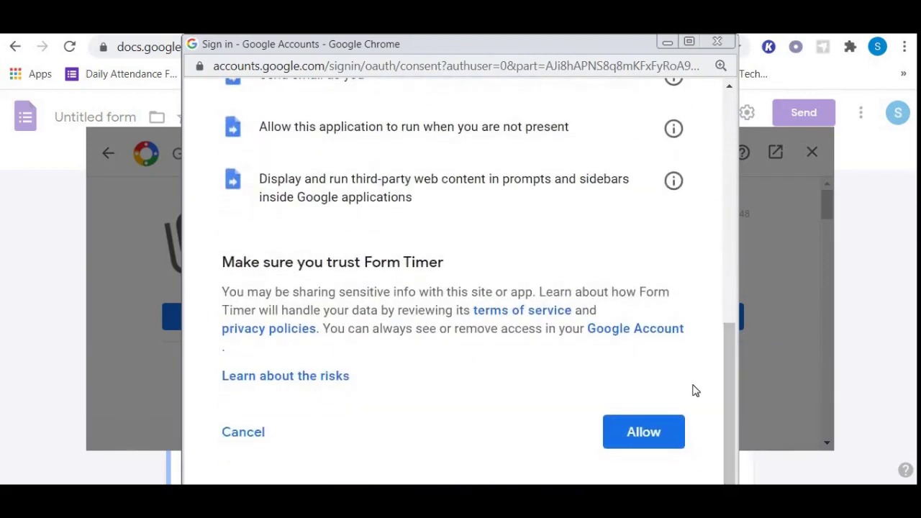
click(655, 432)
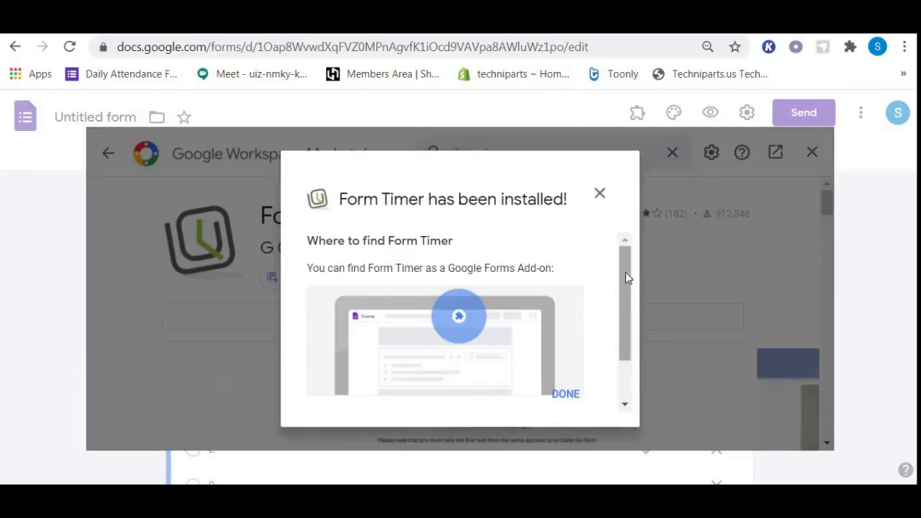
- Dismiss the 'Form Timer has been installed!' notice and close the Marketplace
drag(625, 272, 621, 270)
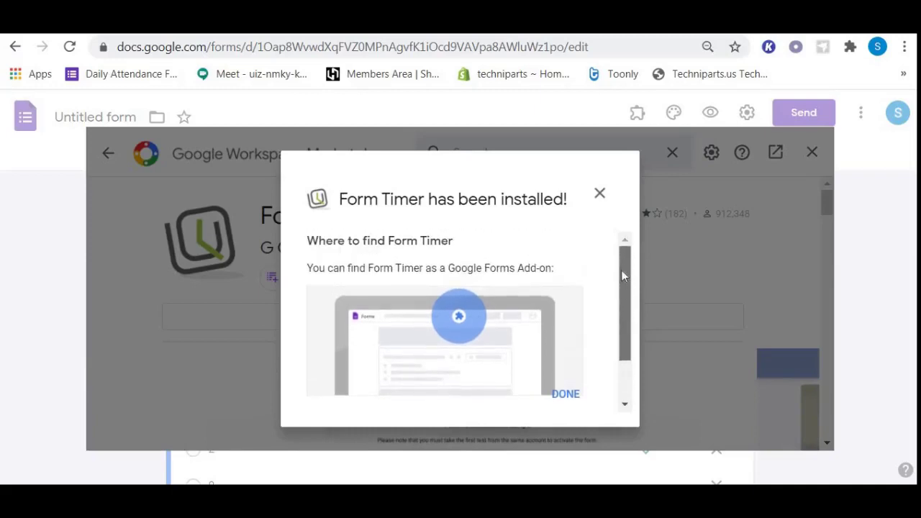
click(569, 394)
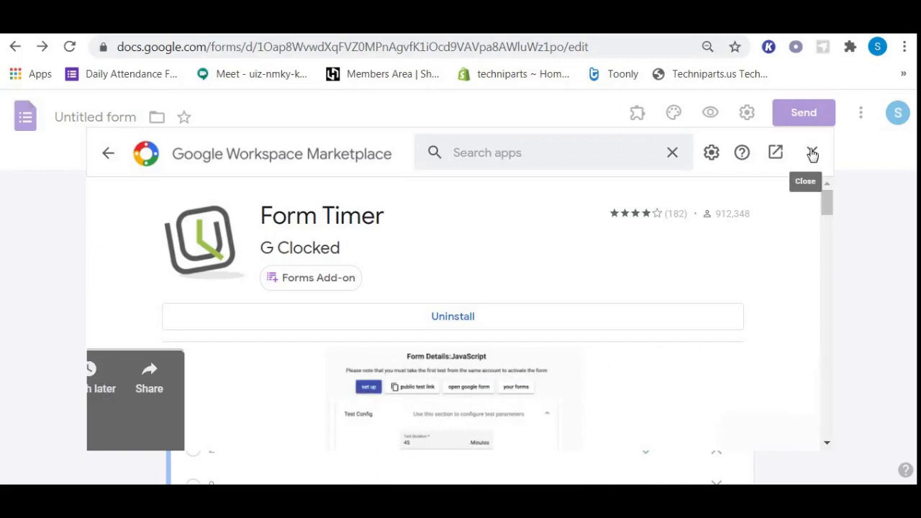
click(811, 153)
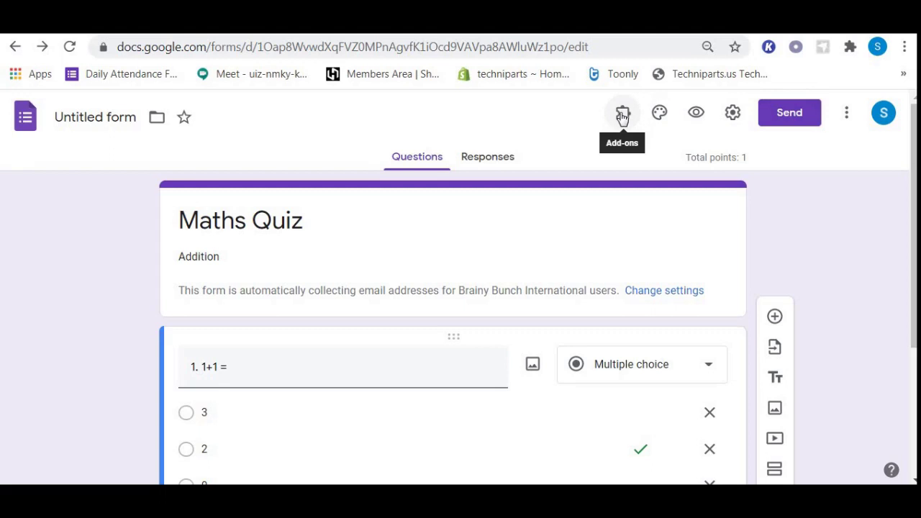
- Open the Form Timer add-on's Configure panel beside the Maths Quiz form
click(622, 115)
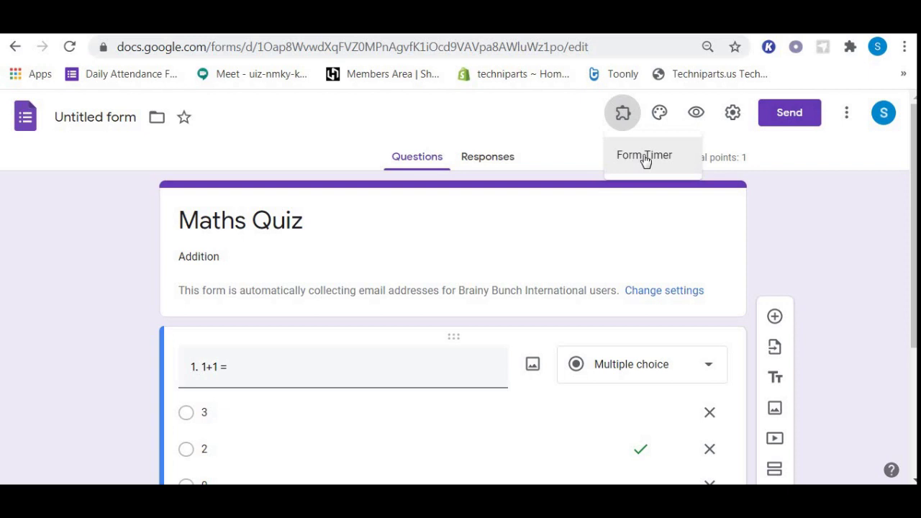
click(644, 157)
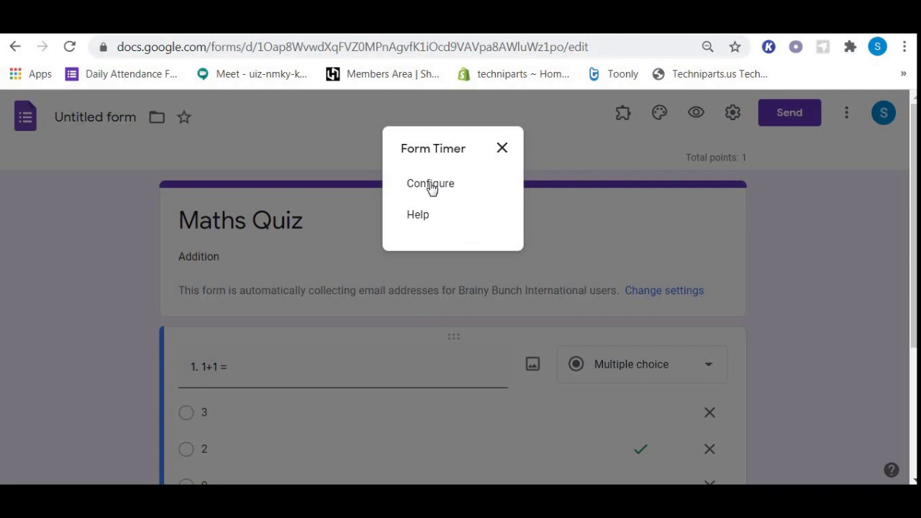
click(431, 186)
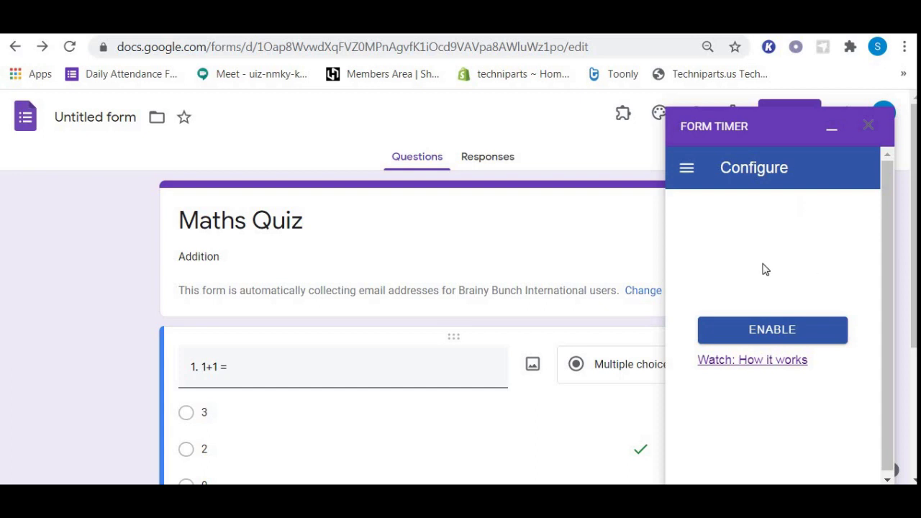
- Enable Form Timer on the Maths Quiz form and continue to the gclocked.com dashboard
click(771, 331)
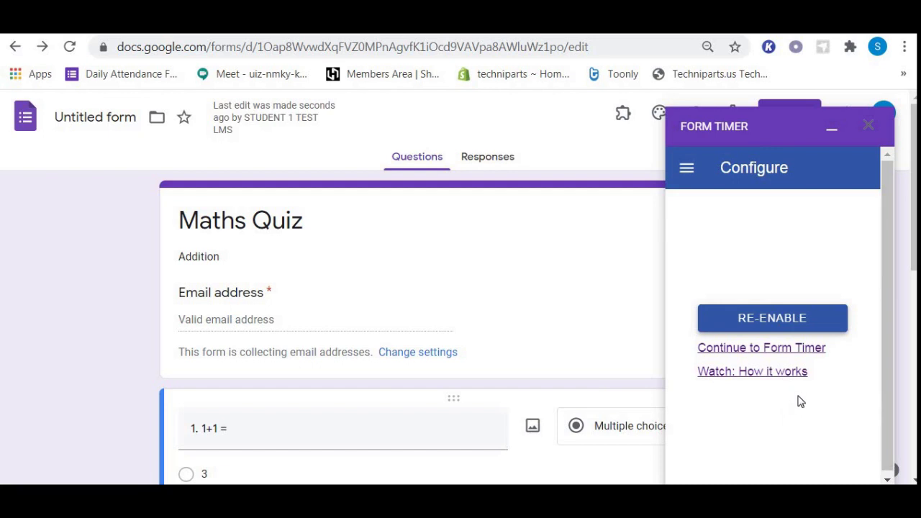
click(773, 351)
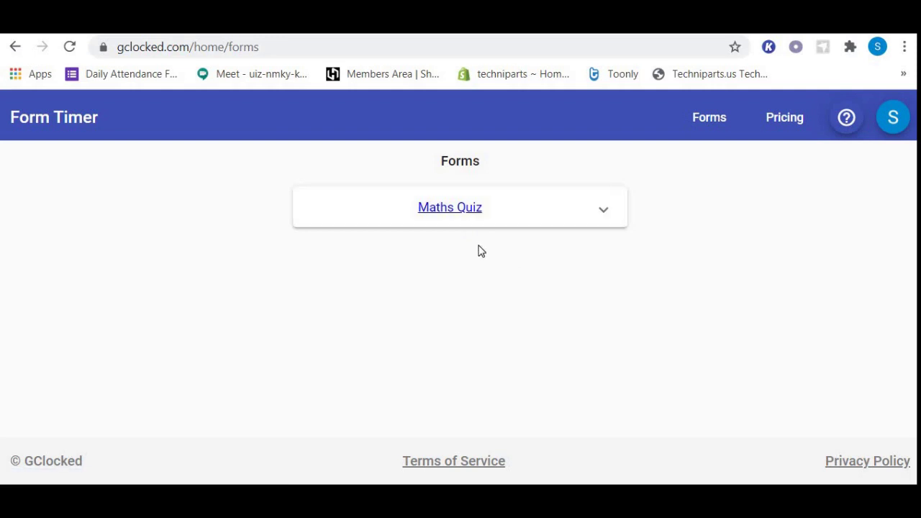
- Open the Maths Quiz timer details and its setup panel
click(451, 210)
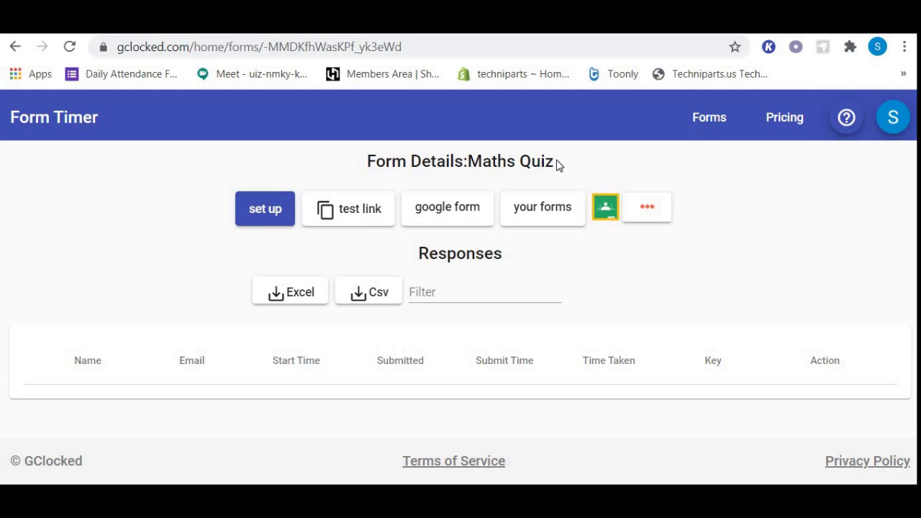
click(260, 208)
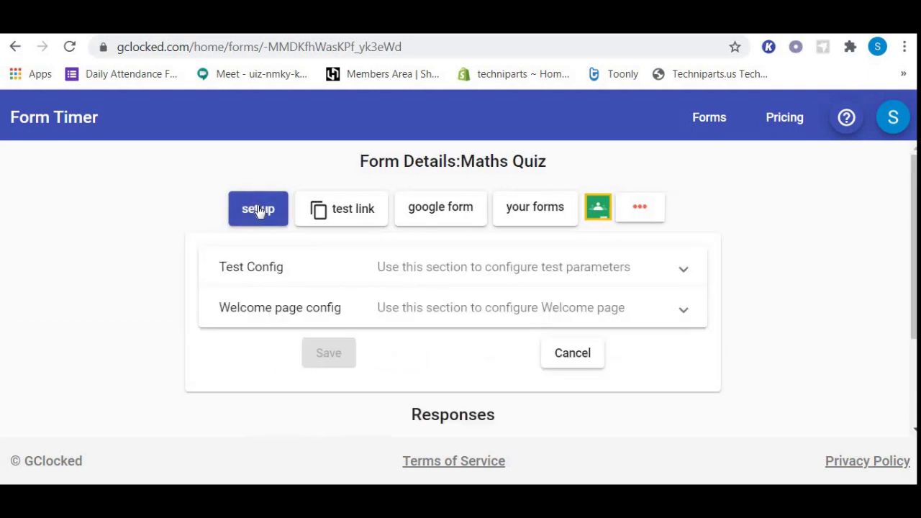
- Expand Test Config and delete the existing 45-minute test duration
click(273, 267)
scroll(272, 245, down, 1)
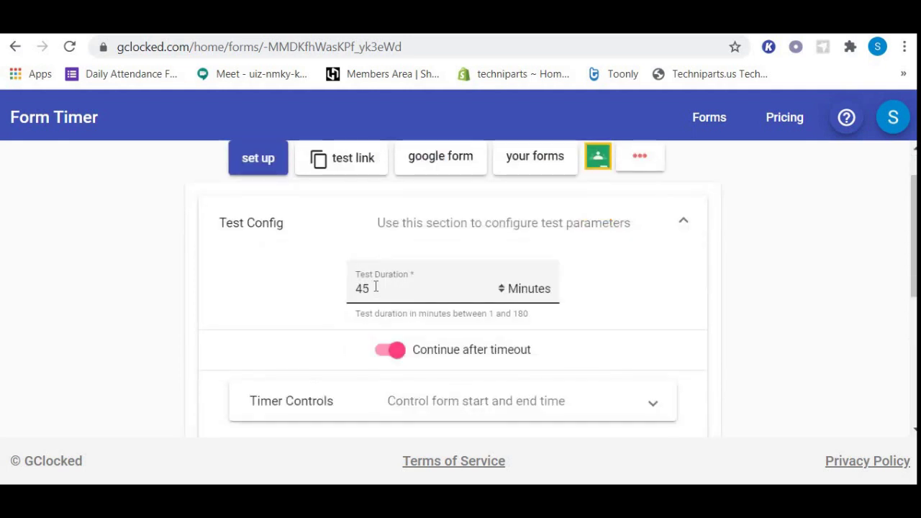
click(375, 287)
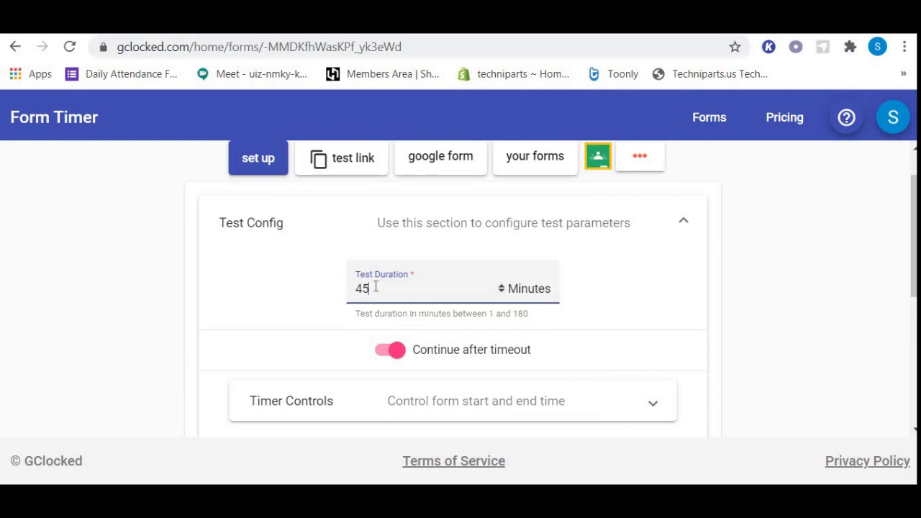
key(BackSpace)
key(BackSpace)
- Set the test duration to 1 minute and switch off Continue after timeout
text(1)
click(384, 354)
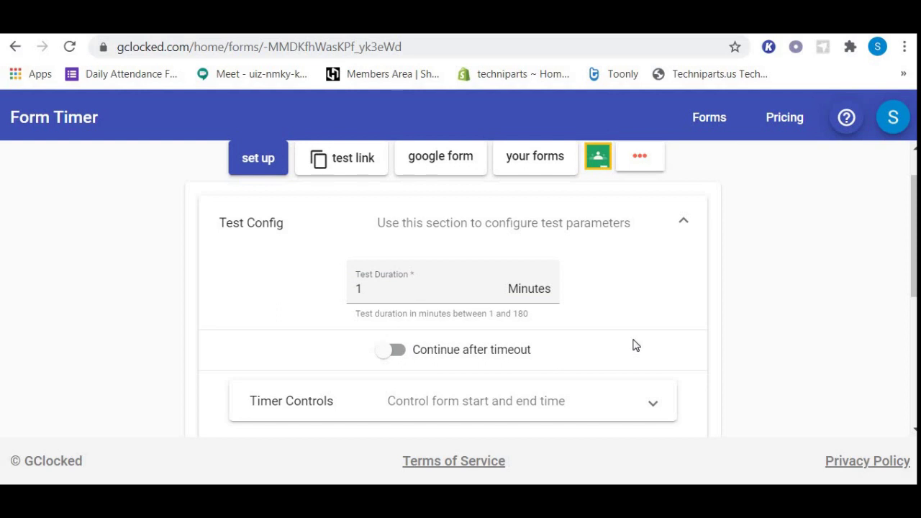
scroll(282, 408, down, 2)
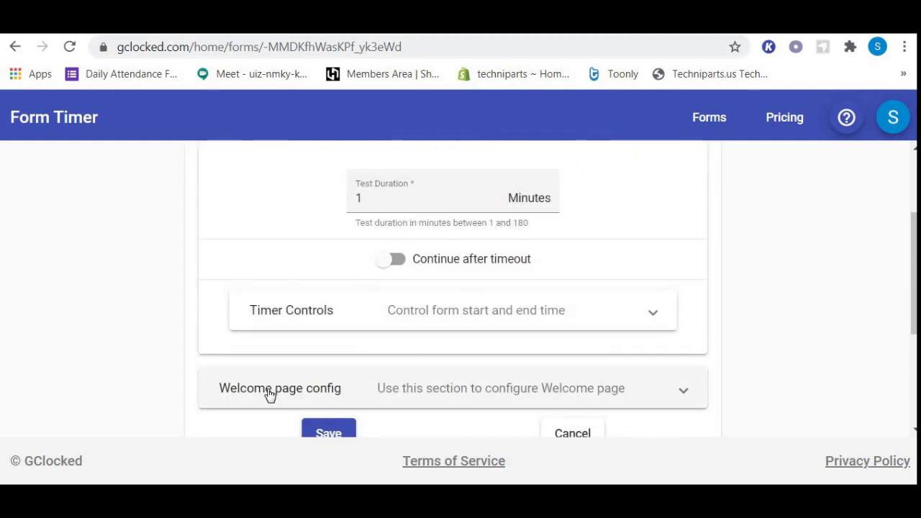
- Replace the welcome instruction with 'Please answer all questions. Your time will be 1 minutes'
click(270, 389)
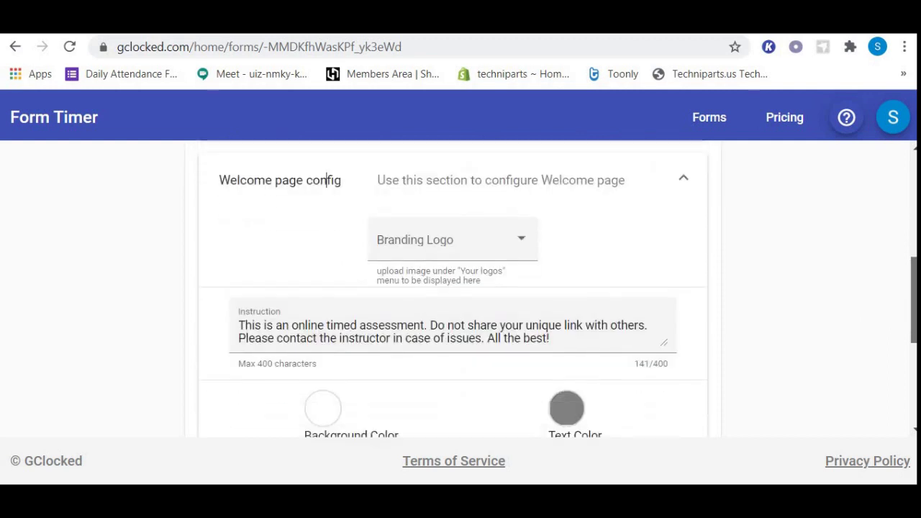
drag(567, 307, 222, 300)
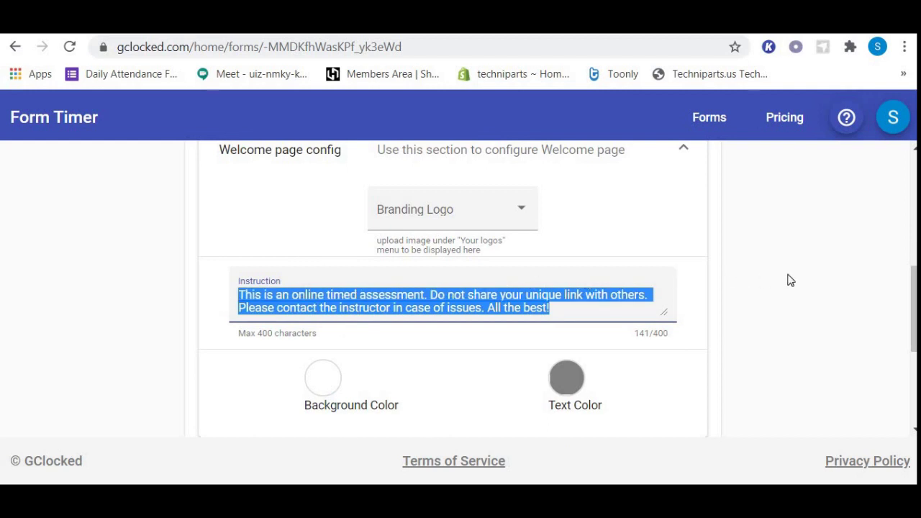
text(Please )
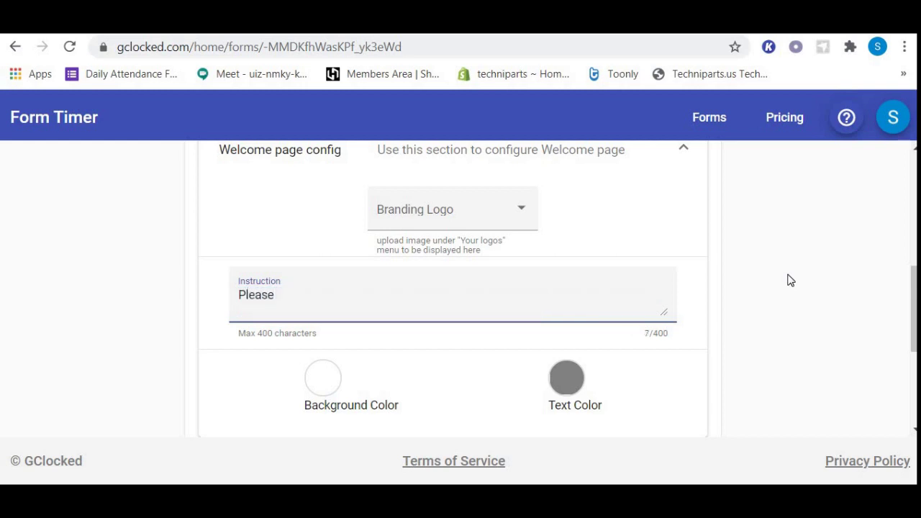
text(answer all que)
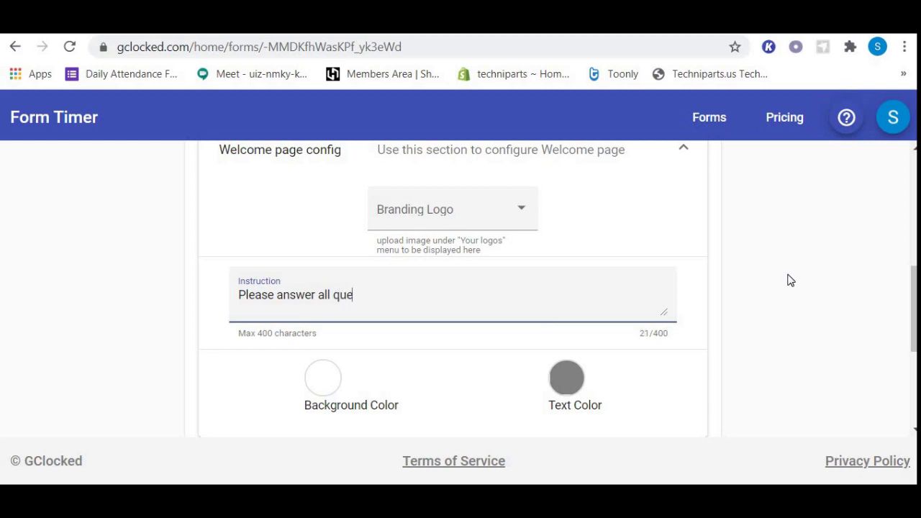
text(tid)
key(BackSpace)
key(BackSpace)
text(stions. Your time)
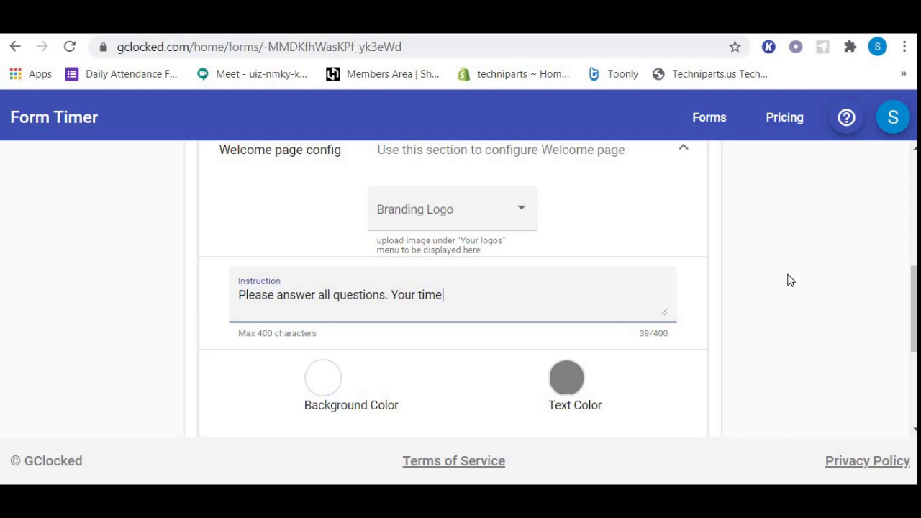
text( will be 1 min)
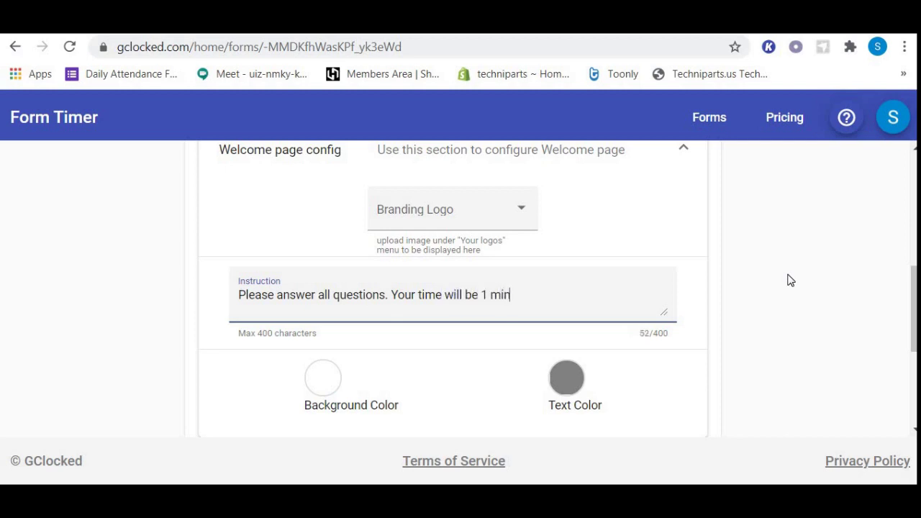
text(utes)
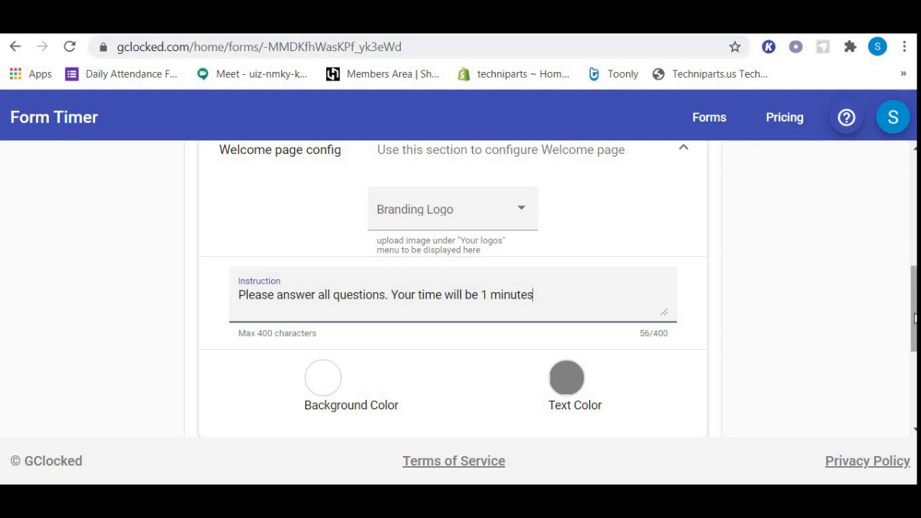
- Set the welcome text colour to bright red (228,17,17) and save the settings
scroll(914, 317, down, 1)
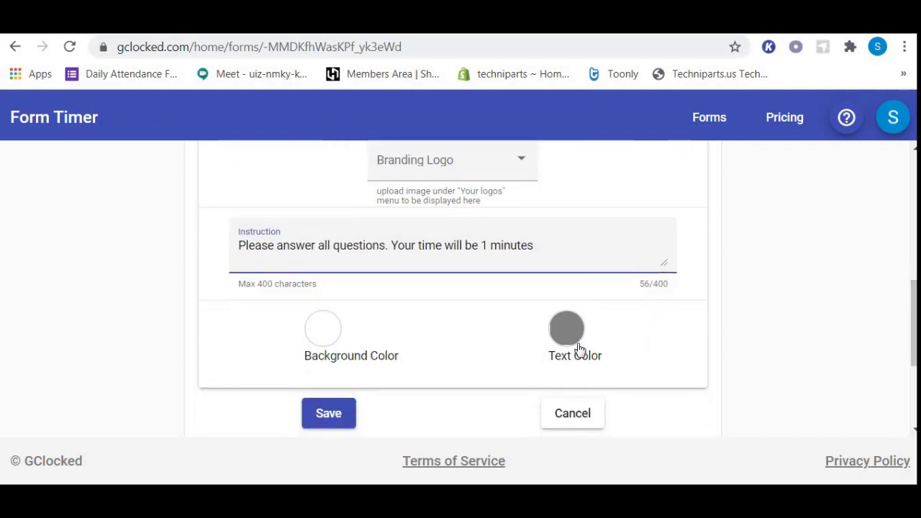
click(324, 330)
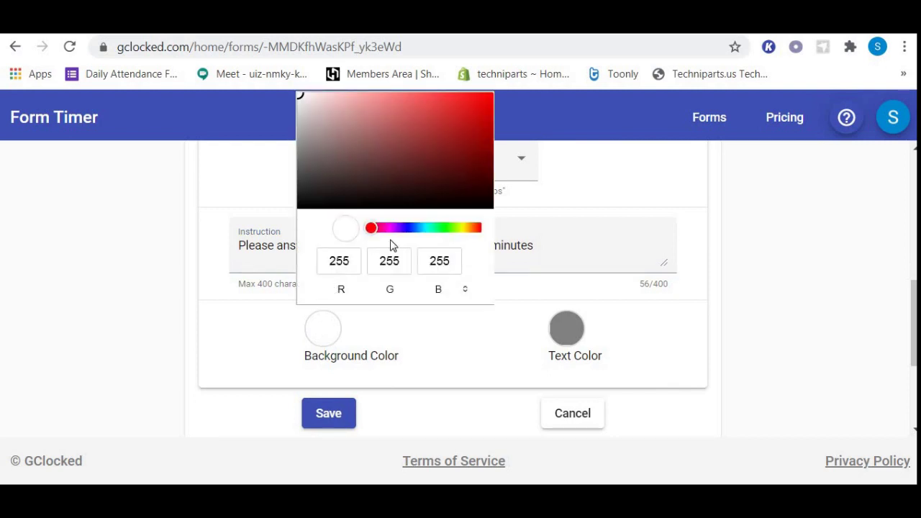
click(424, 229)
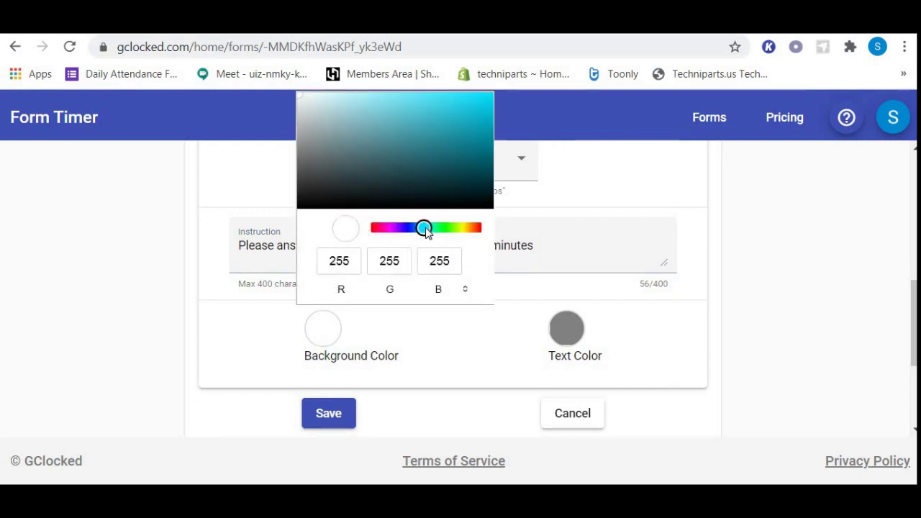
click(560, 331)
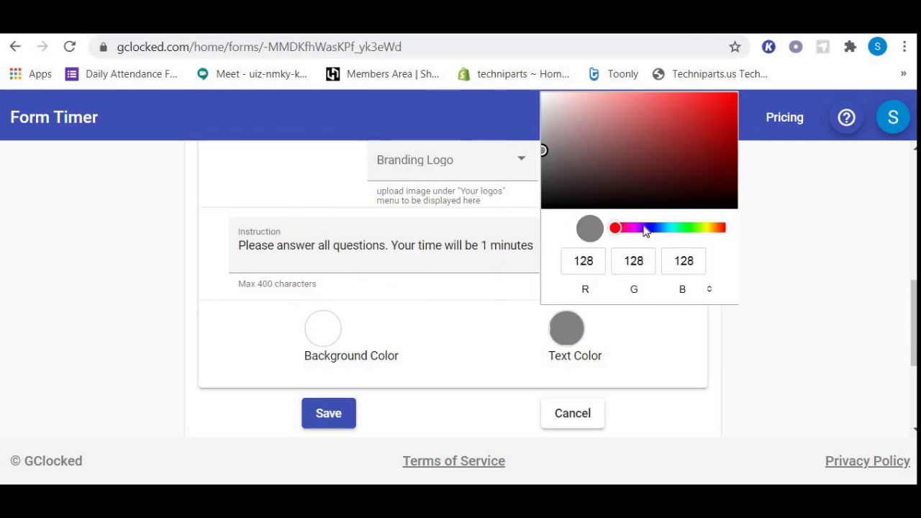
click(642, 228)
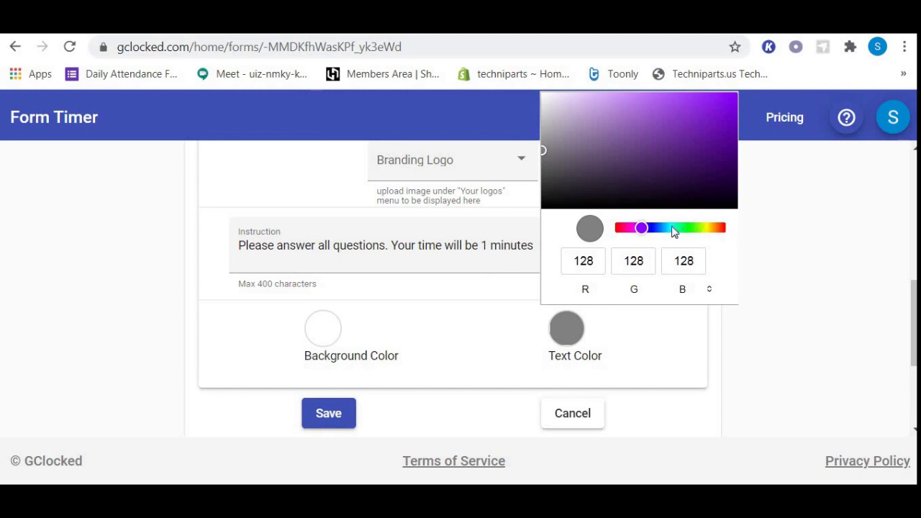
click(616, 228)
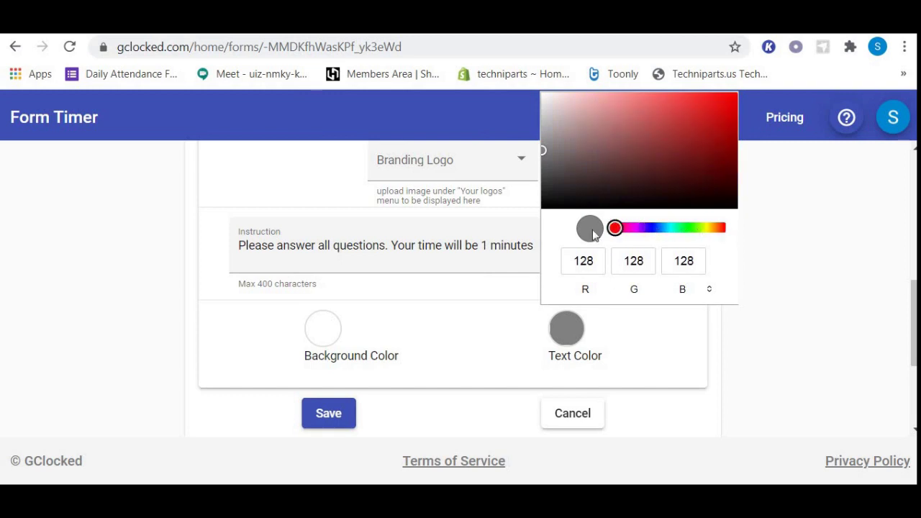
click(722, 105)
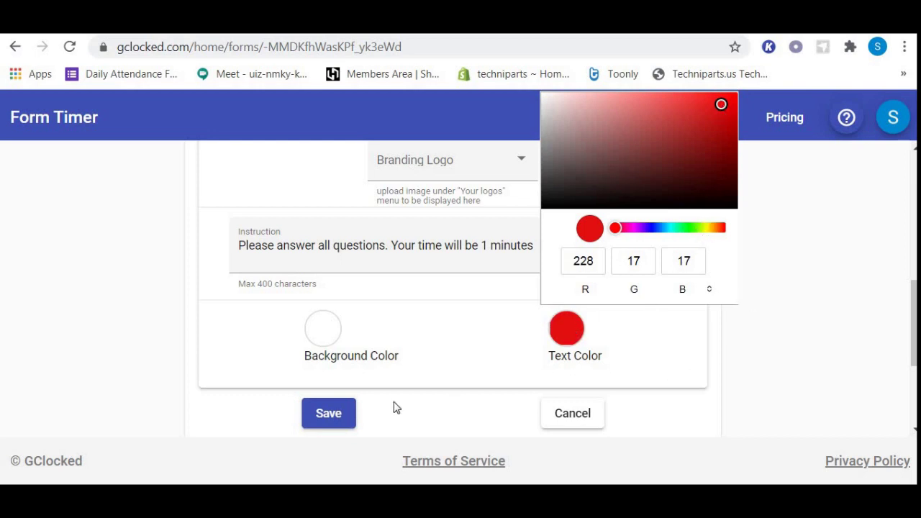
click(332, 411)
click(331, 412)
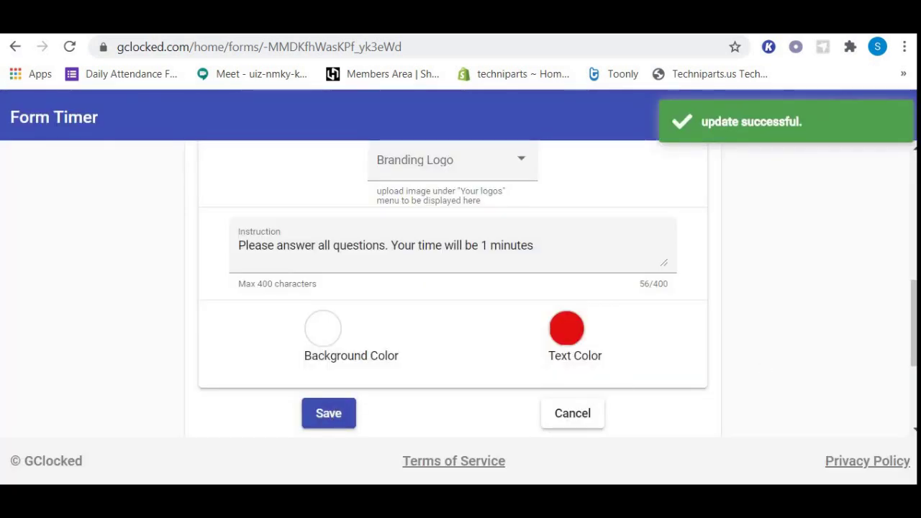
- Copy the Maths Quiz test link from the Form Details section
scroll(912, 324, down, 3)
scroll(460, 287, up, 10)
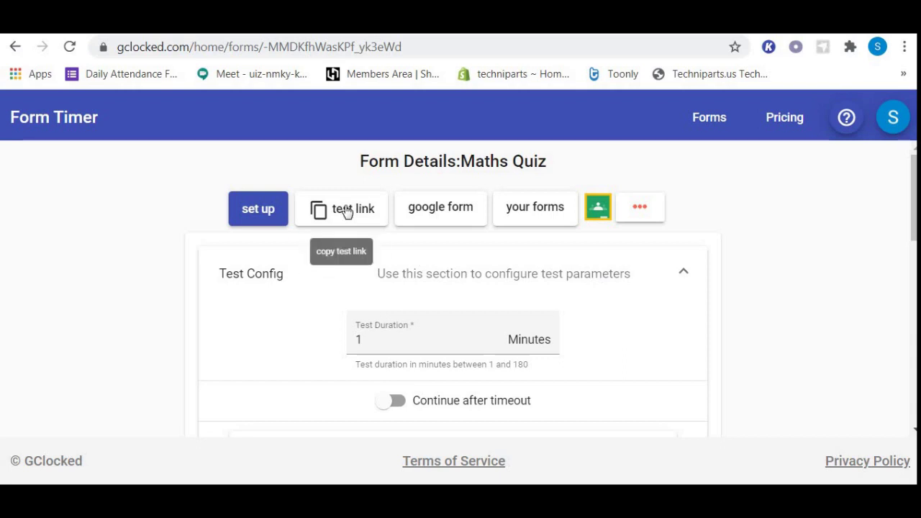
click(346, 210)
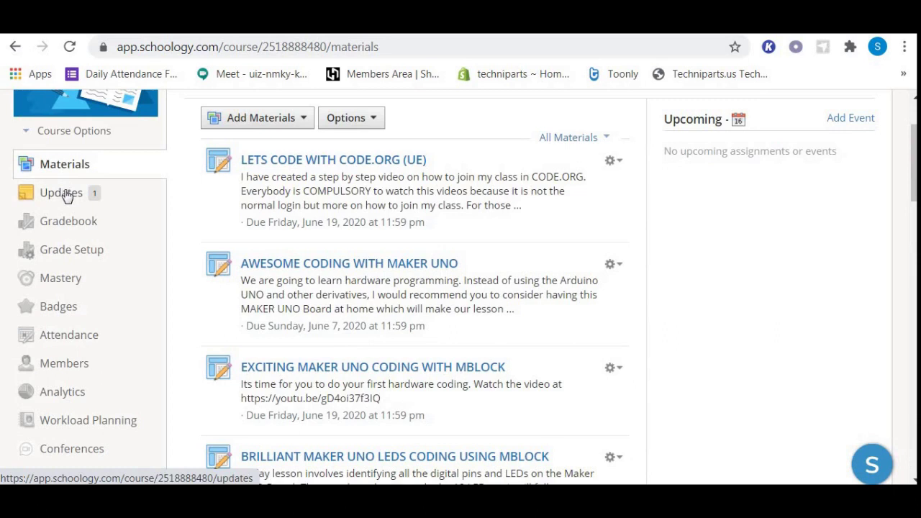
- Paste the copied test.gclocked.com link as a Link attachment on a new course update
click(64, 196)
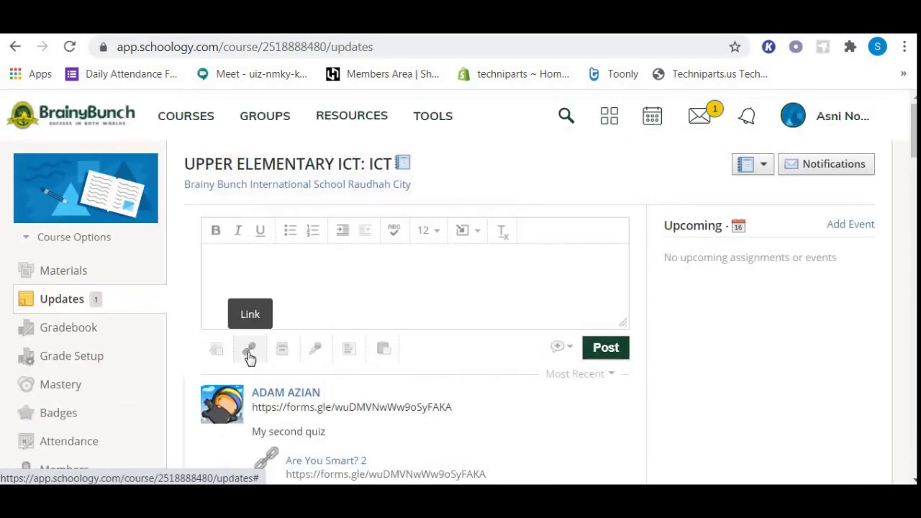
click(249, 353)
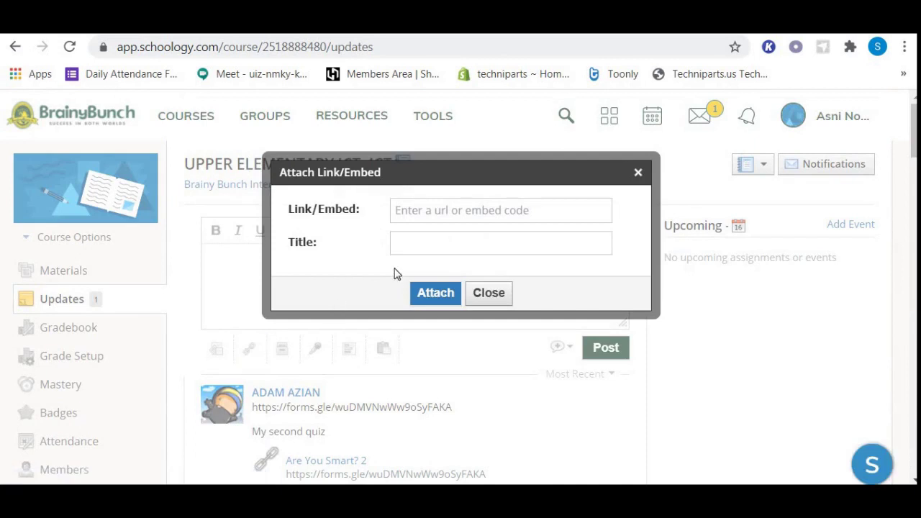
click(436, 210)
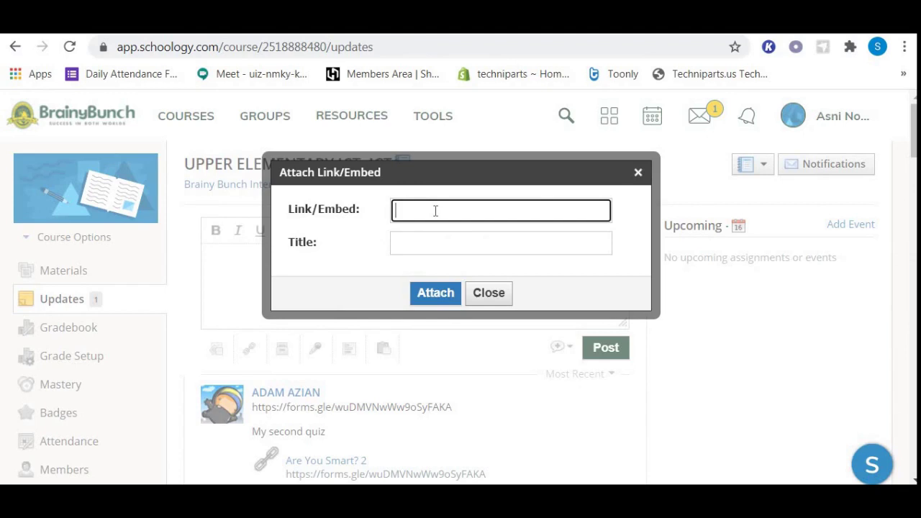
key(ctrl+v)
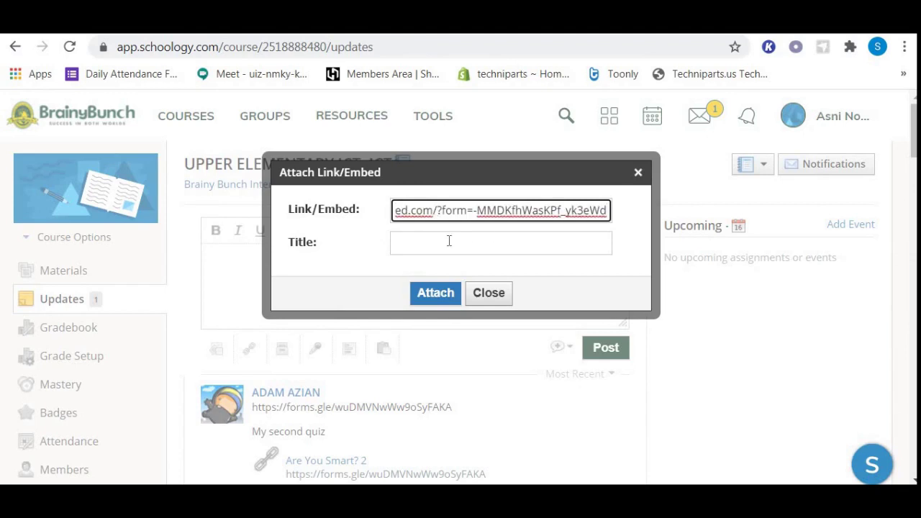
click(433, 299)
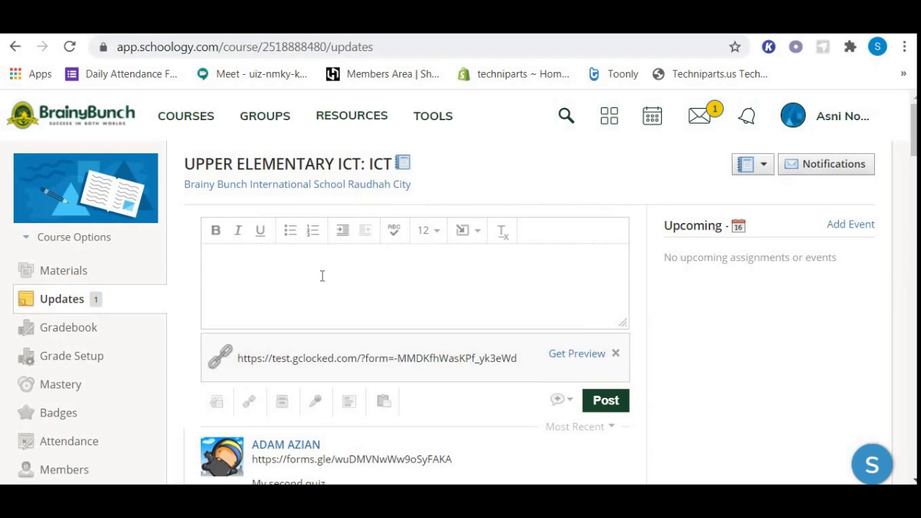
- Post 'Answer All Questions. You will be given 1 minute' with the attached test link
text(Answeer All Questions.)
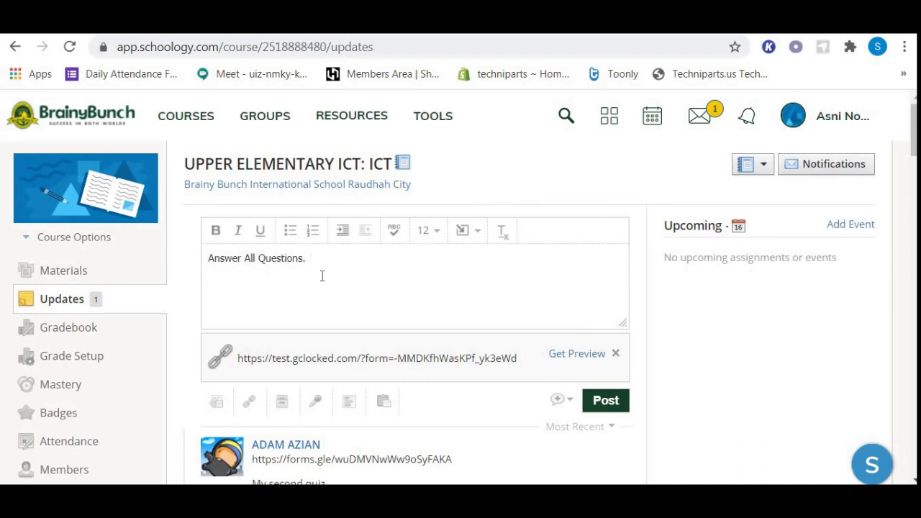
text( You will be given 1 minute)
click(608, 403)
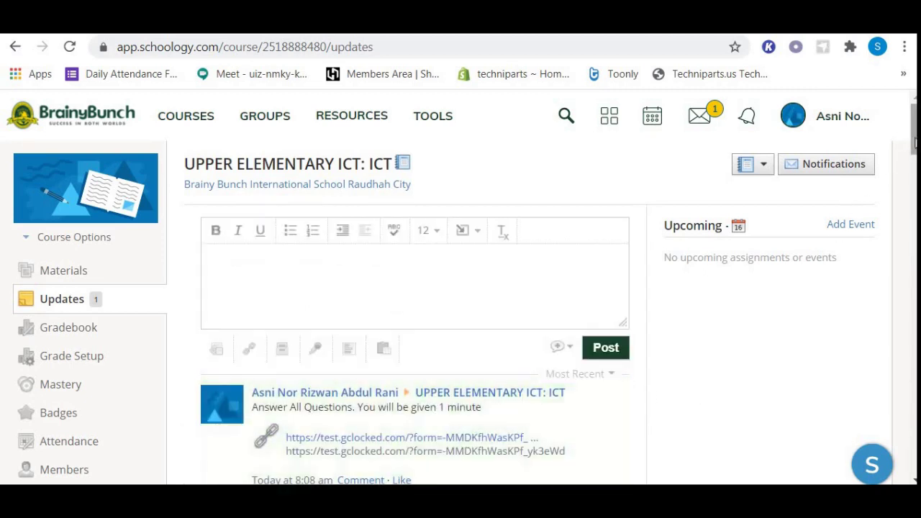
drag(915, 144, 916, 160)
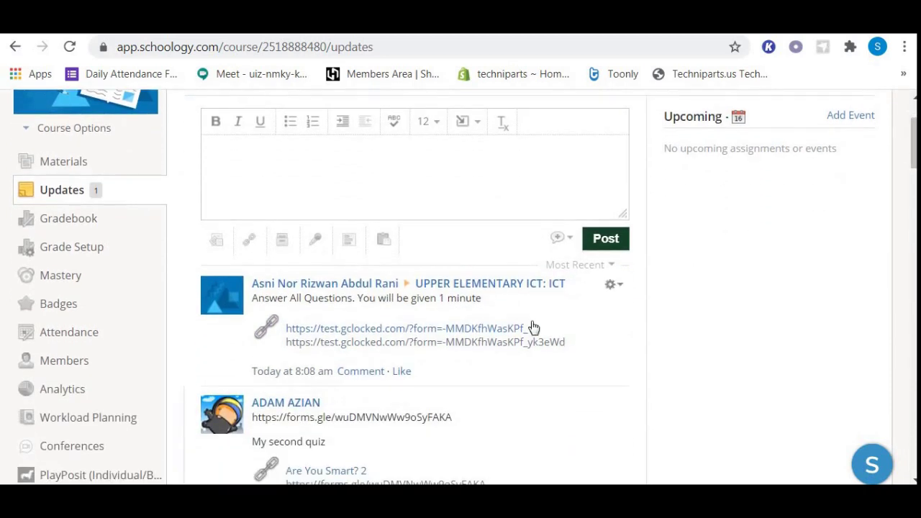
- Follow the posted test.gclocked.com link and start the Maths Quiz from its red welcome page
click(434, 329)
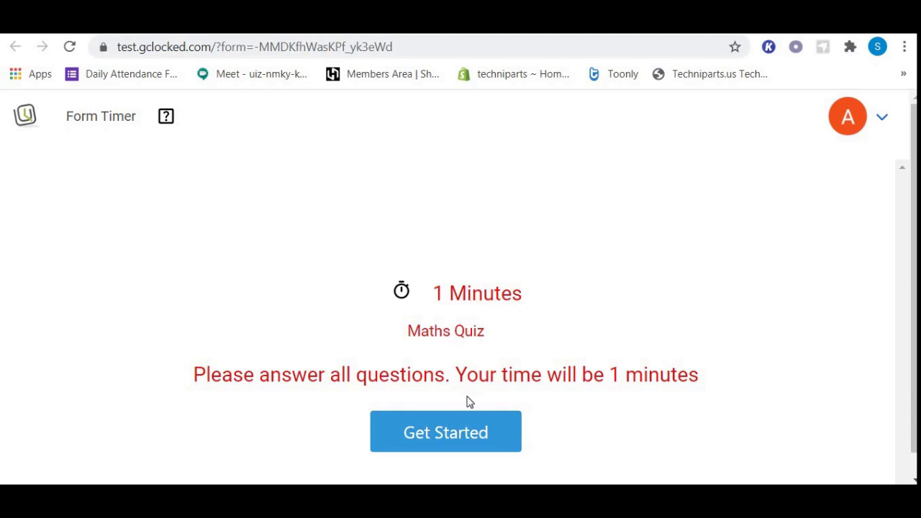
click(463, 434)
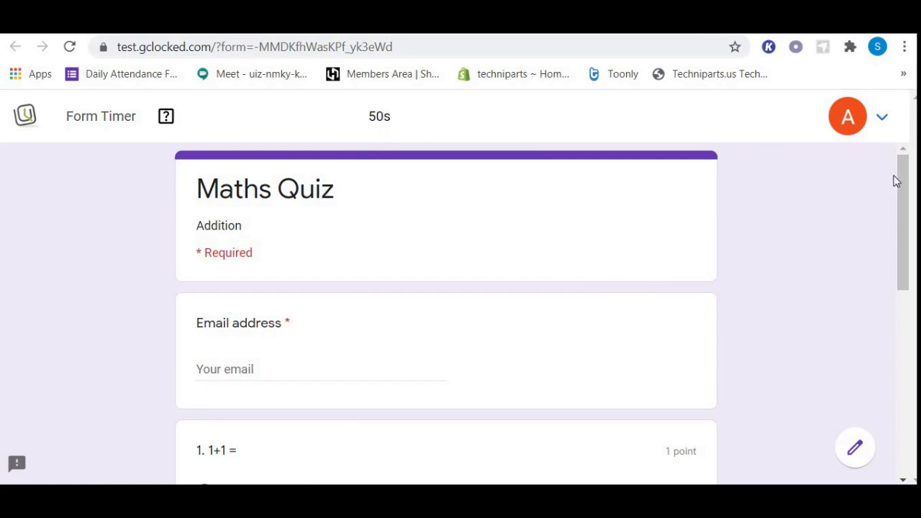
- Enter the student's e-mail address in the quiz's Email address field
drag(900, 185, 904, 203)
click(321, 329)
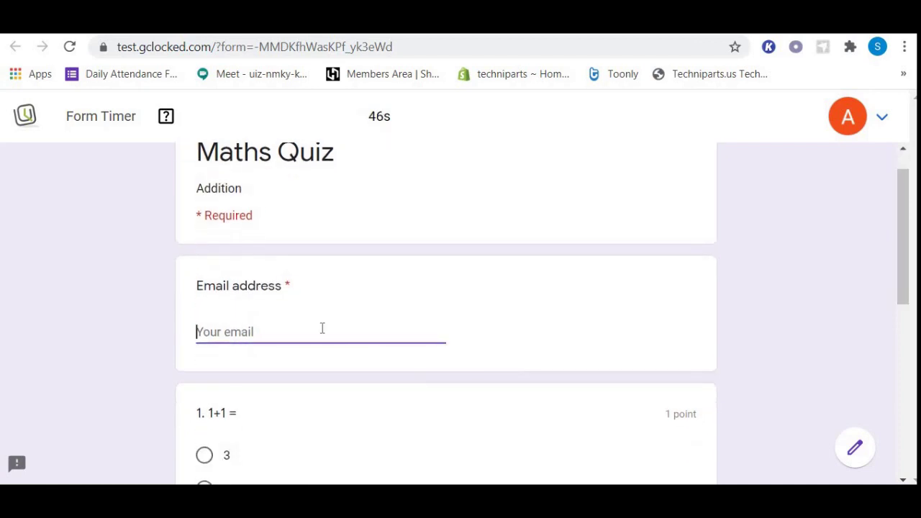
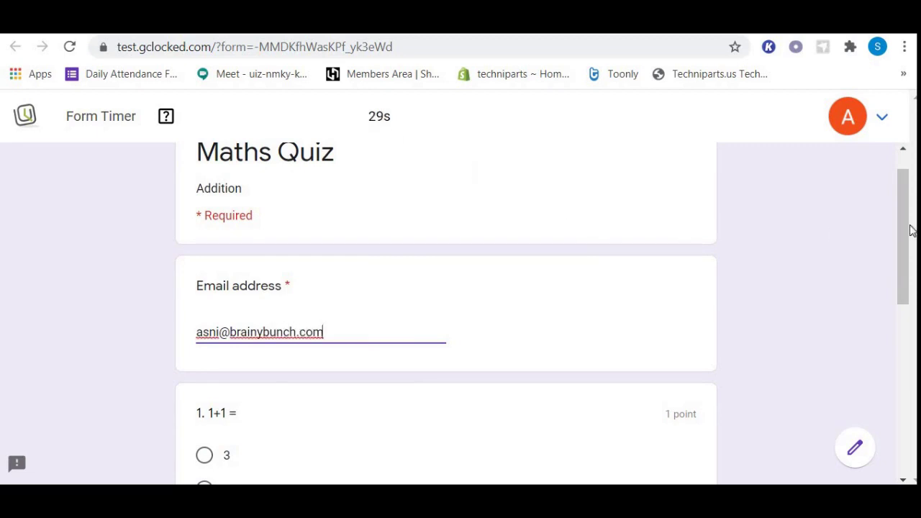
- Answer 2 for the question 1+1 and scroll down to the Submit button
drag(907, 228, 907, 240)
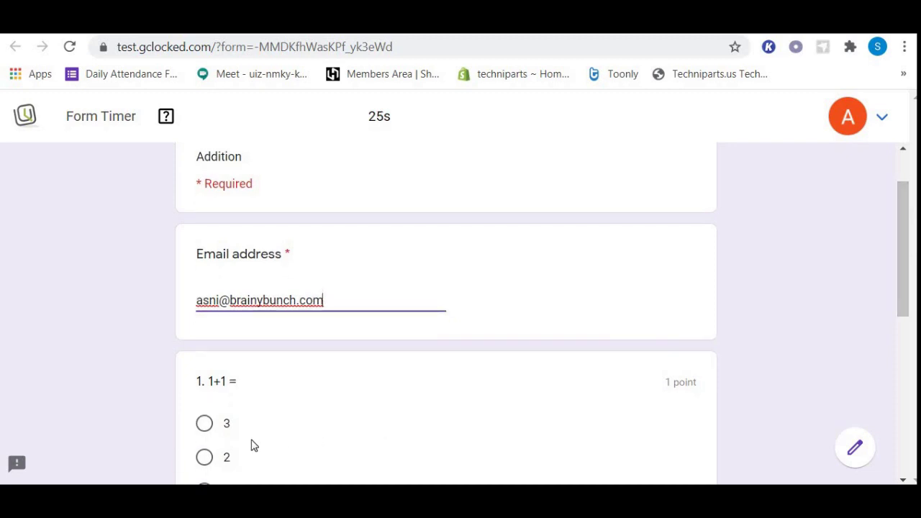
click(205, 458)
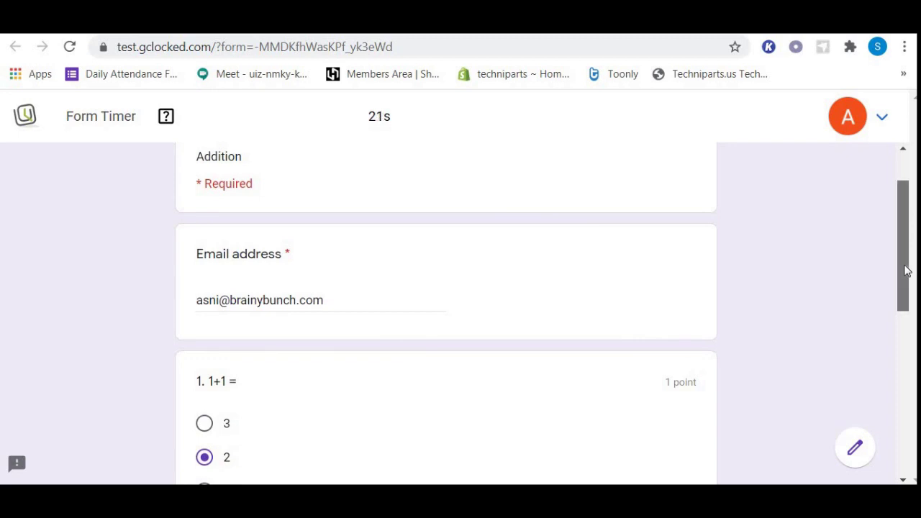
drag(906, 266, 917, 404)
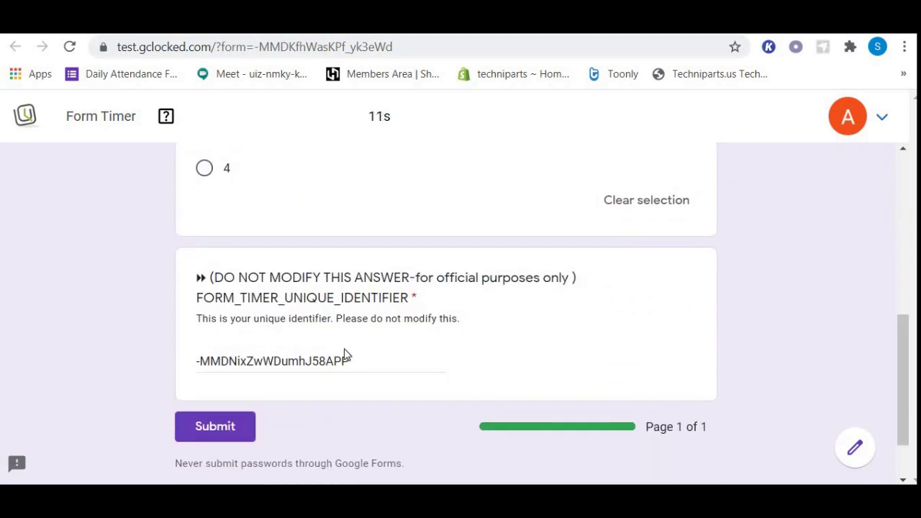